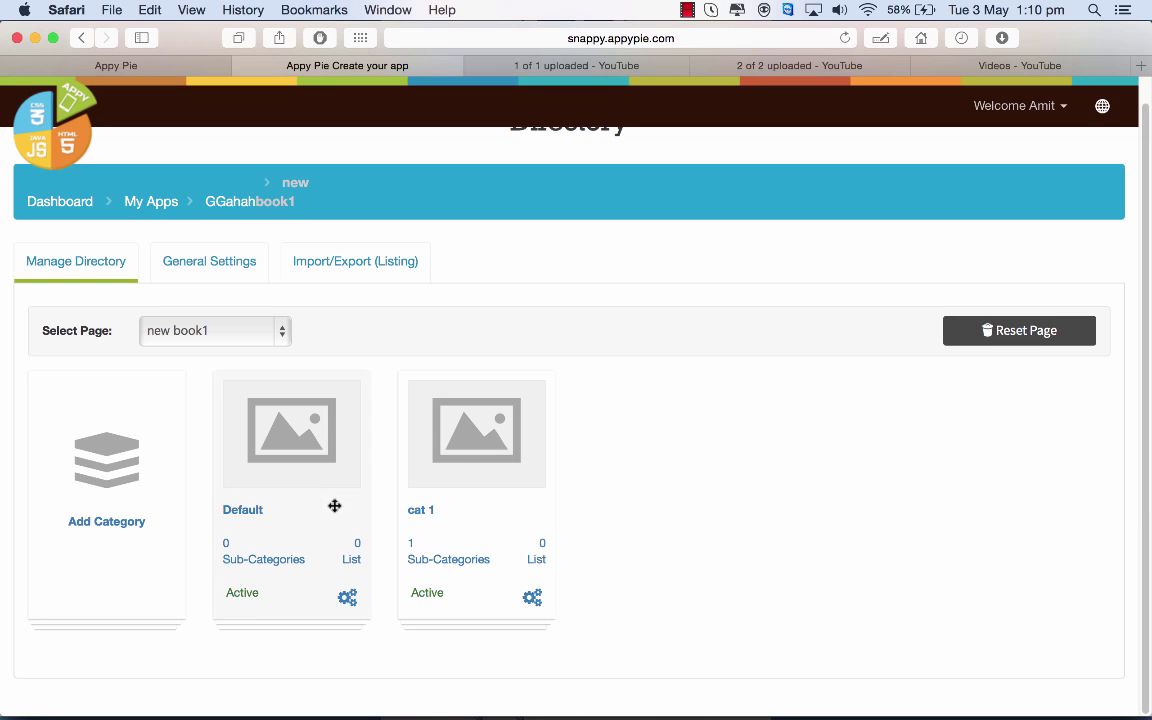
# Step: Open cat 1's Sub-Categories to show its cat 2 sub-category
pyautogui.click(435, 561)
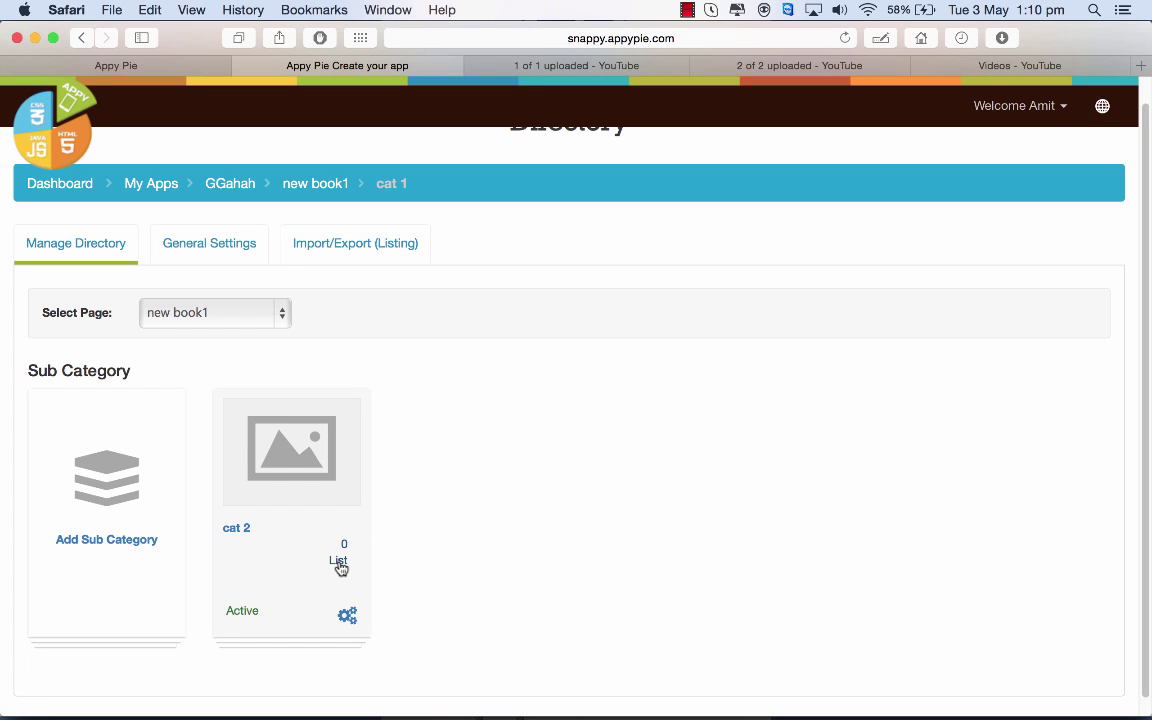
# Step: Download the sample directory CSV from Import/Export (Listing)'s Upload CSV File dialog
pyautogui.click(368, 245)
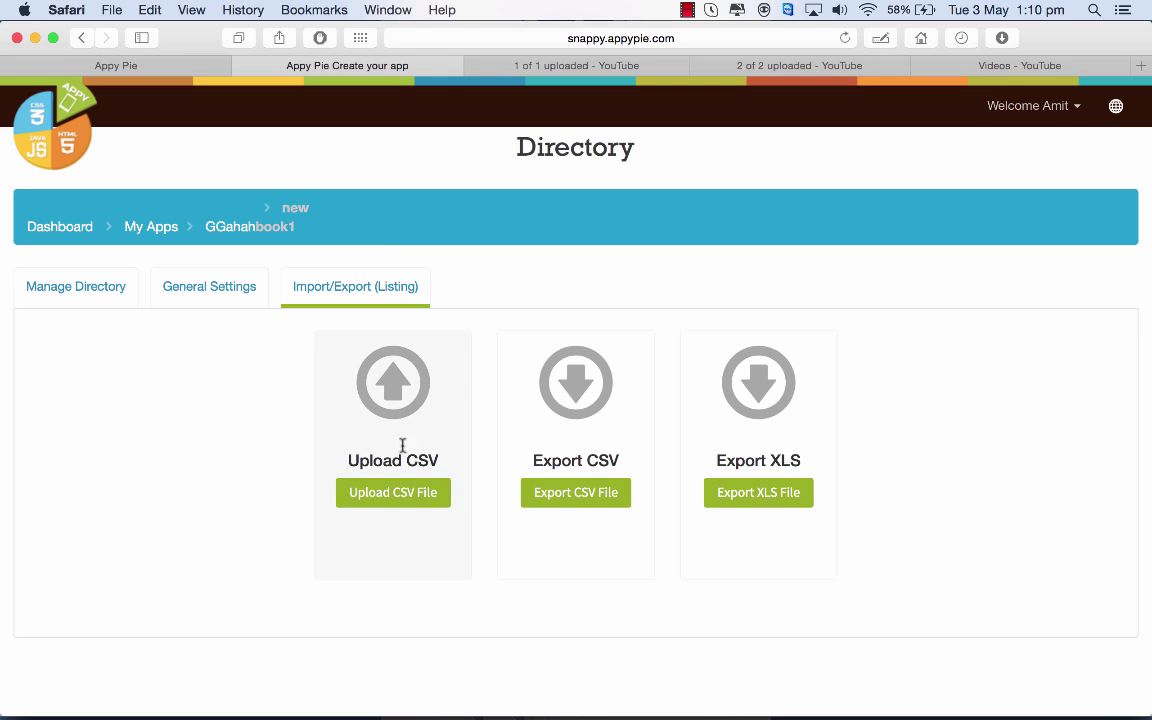
pyautogui.click(402, 494)
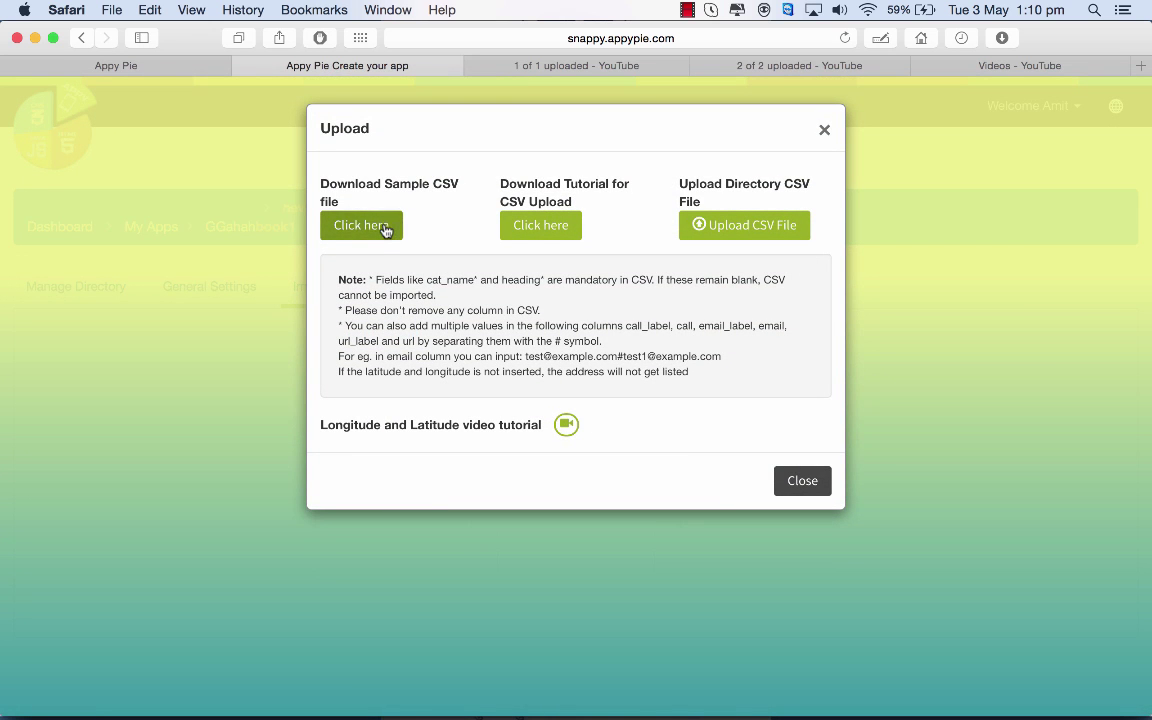
pyautogui.click(385, 230)
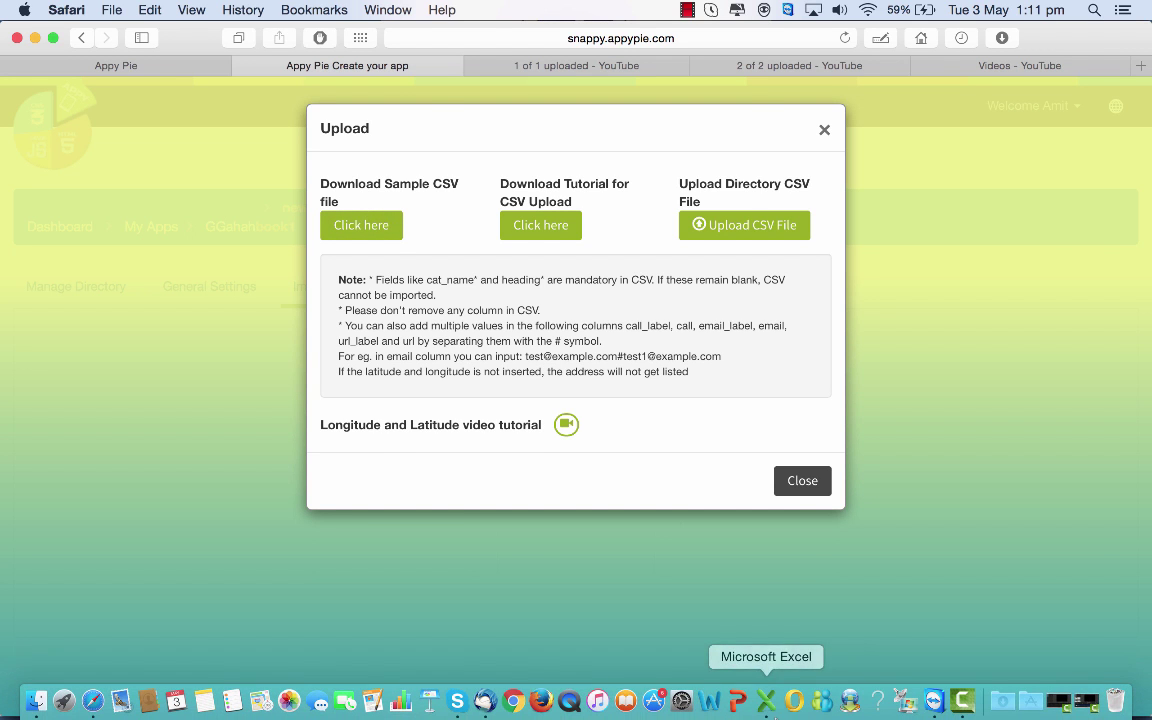
pyautogui.click(765, 702)
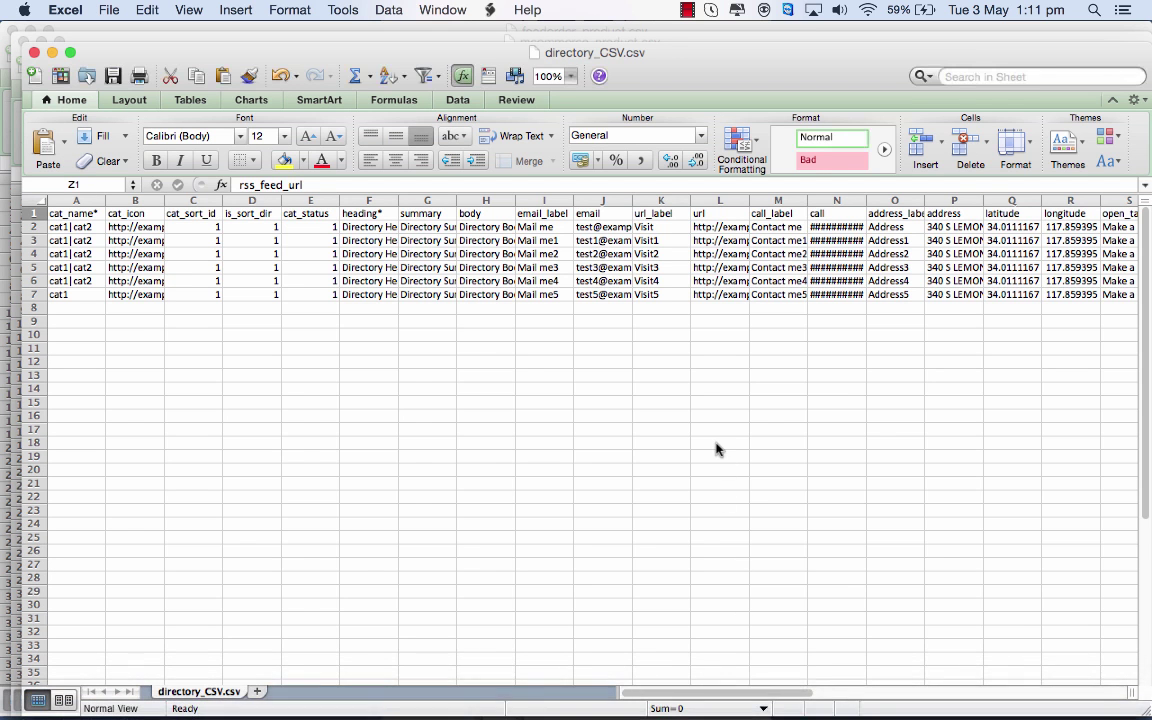
pyautogui.click(90, 213)
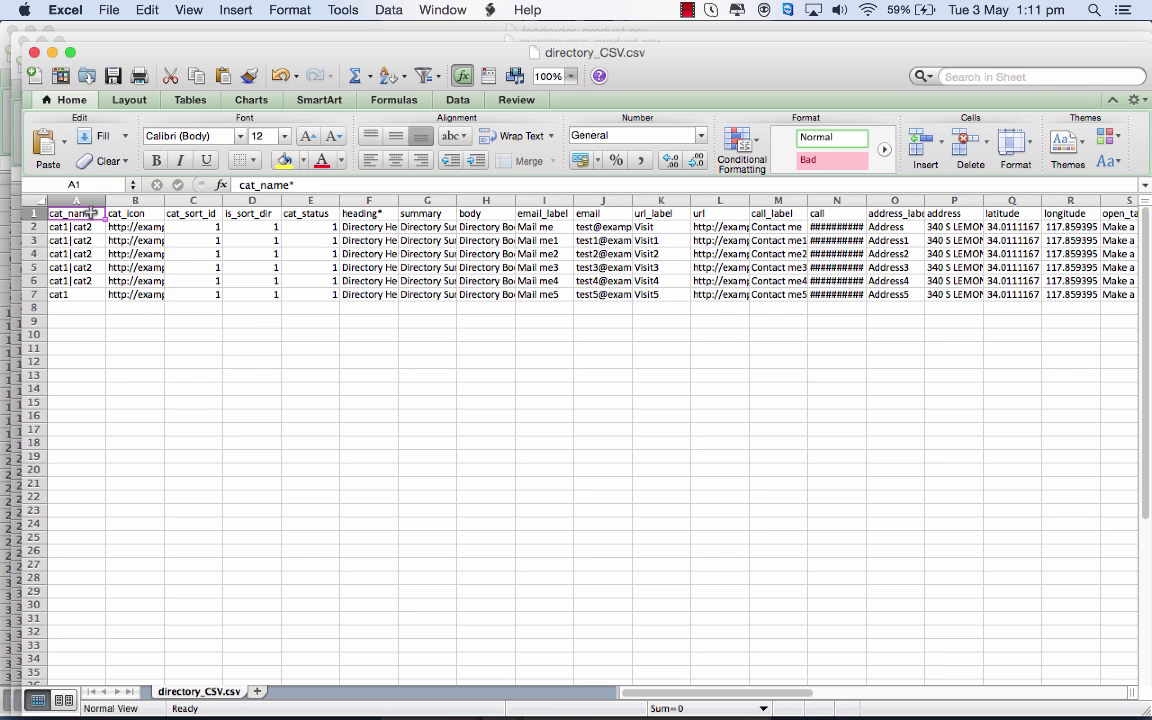
pyautogui.click(80, 294)
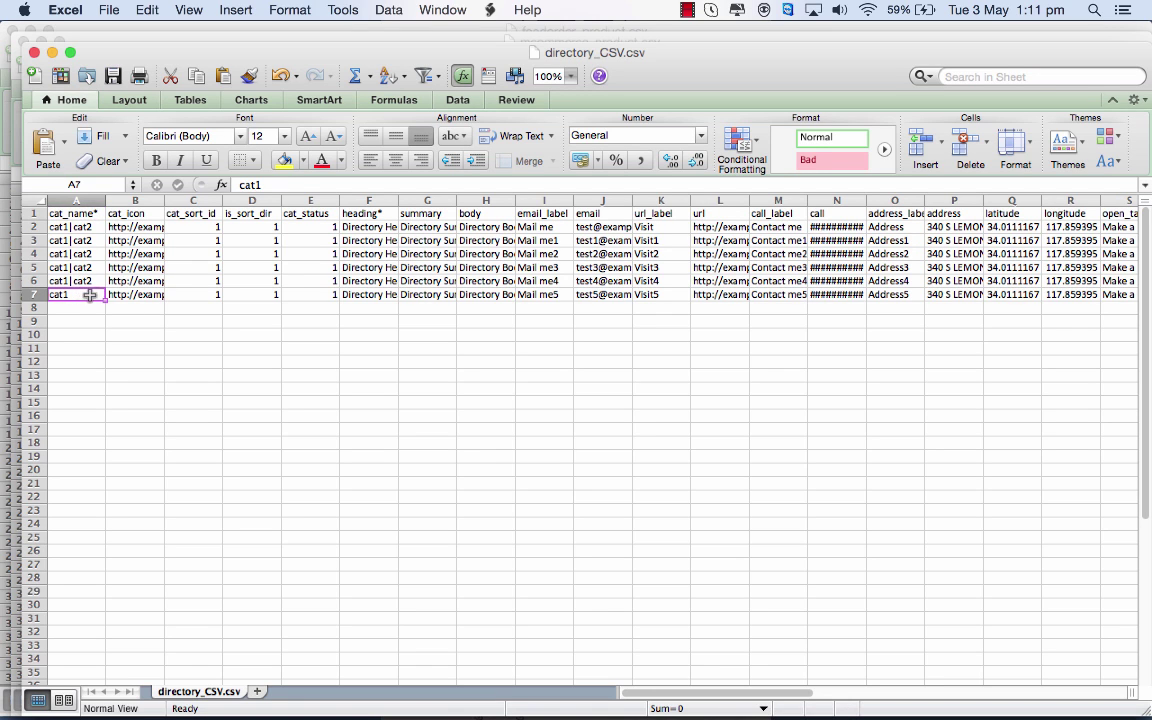
pyautogui.click(132, 294)
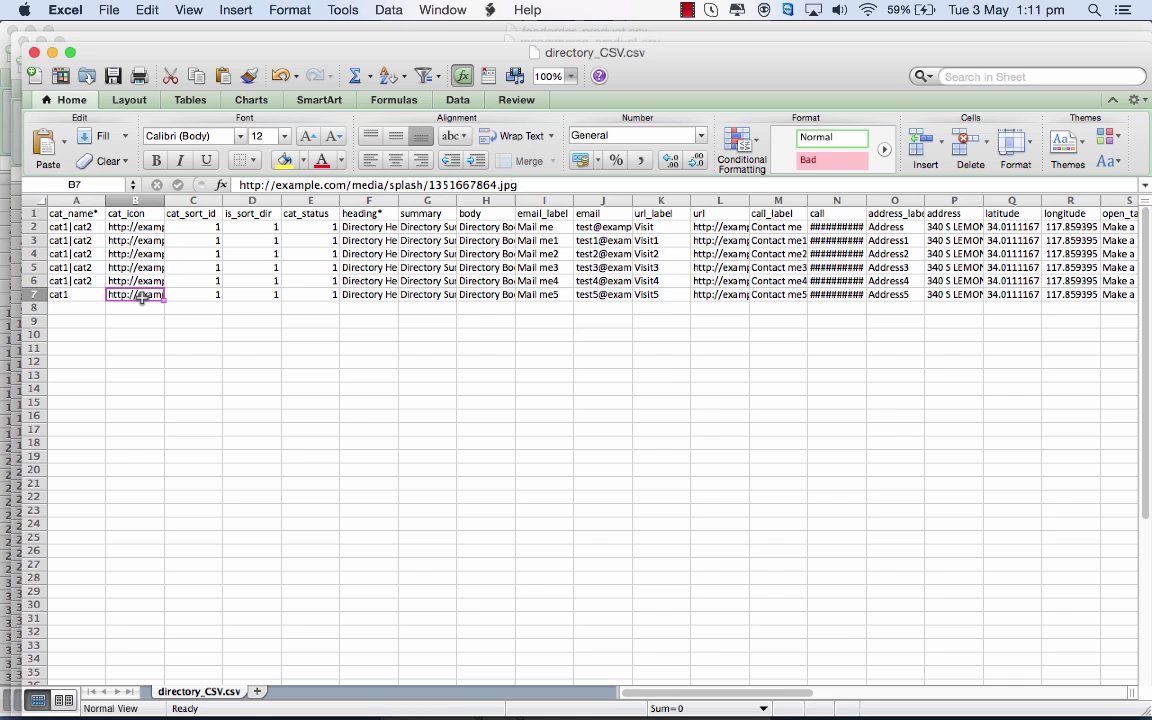
pyautogui.click(185, 292)
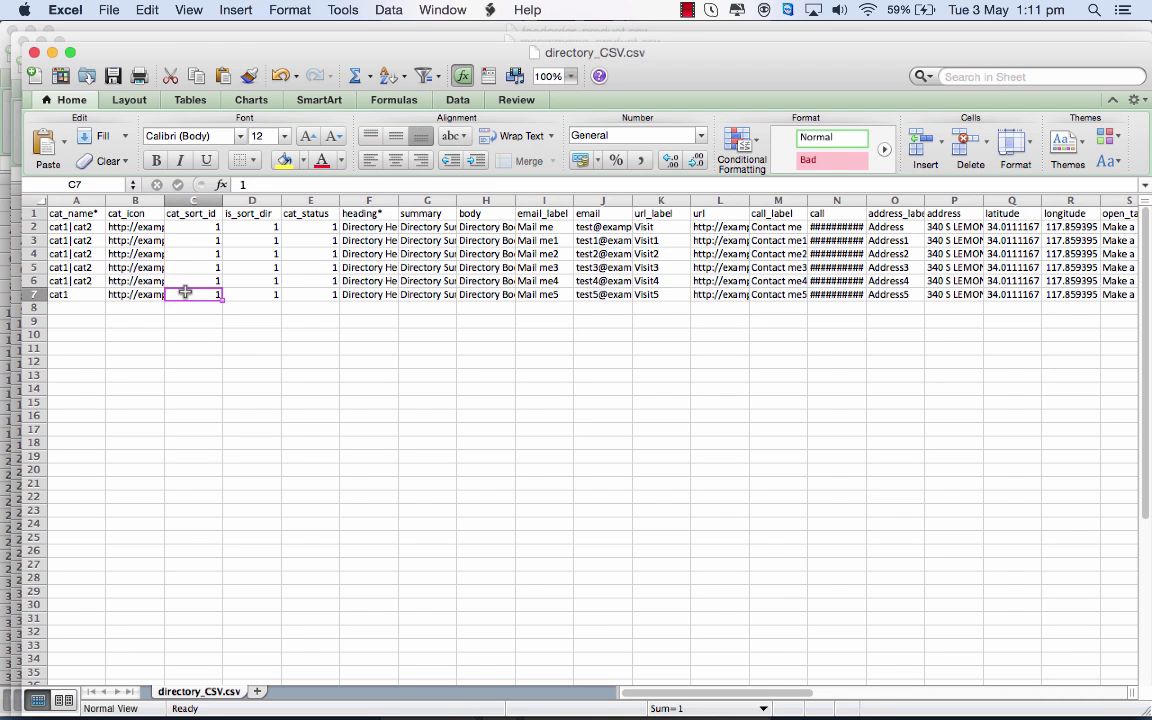
pyautogui.click(258, 291)
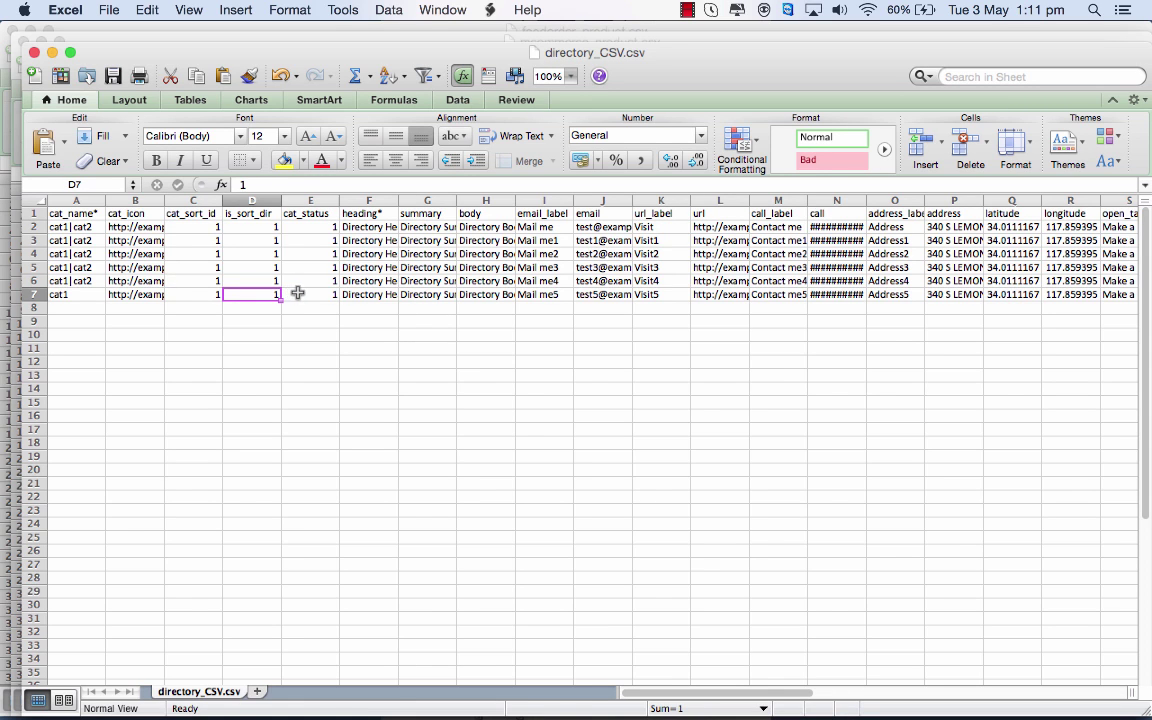
pyautogui.click(298, 293)
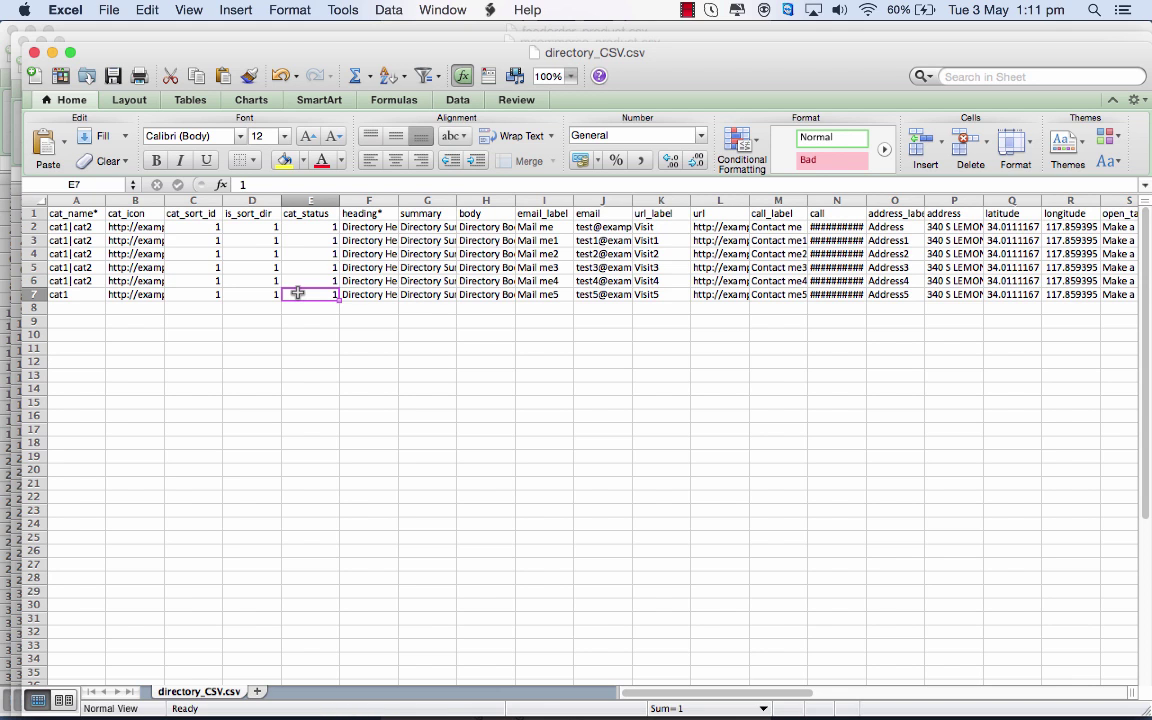
pyautogui.moveTo(262, 700)
pyautogui.click(93, 700)
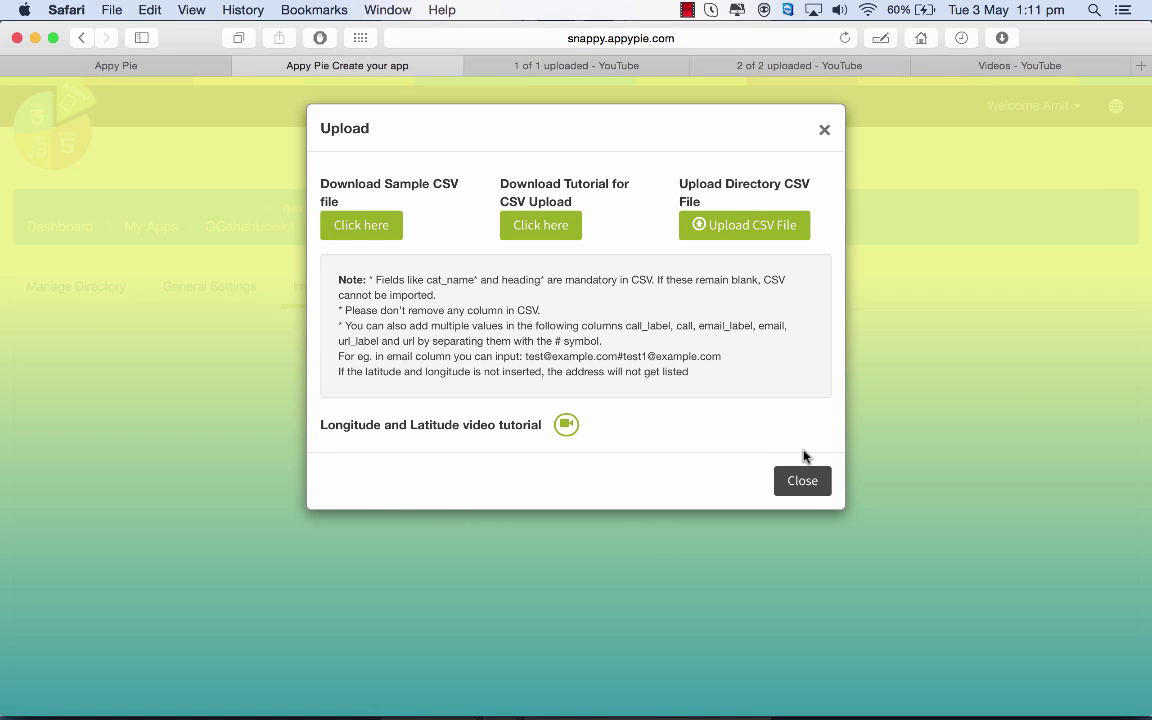
# Step: Close the upload dialog and open the empty listings page of sub-category cat 2 under cat 1
pyautogui.click(802, 481)
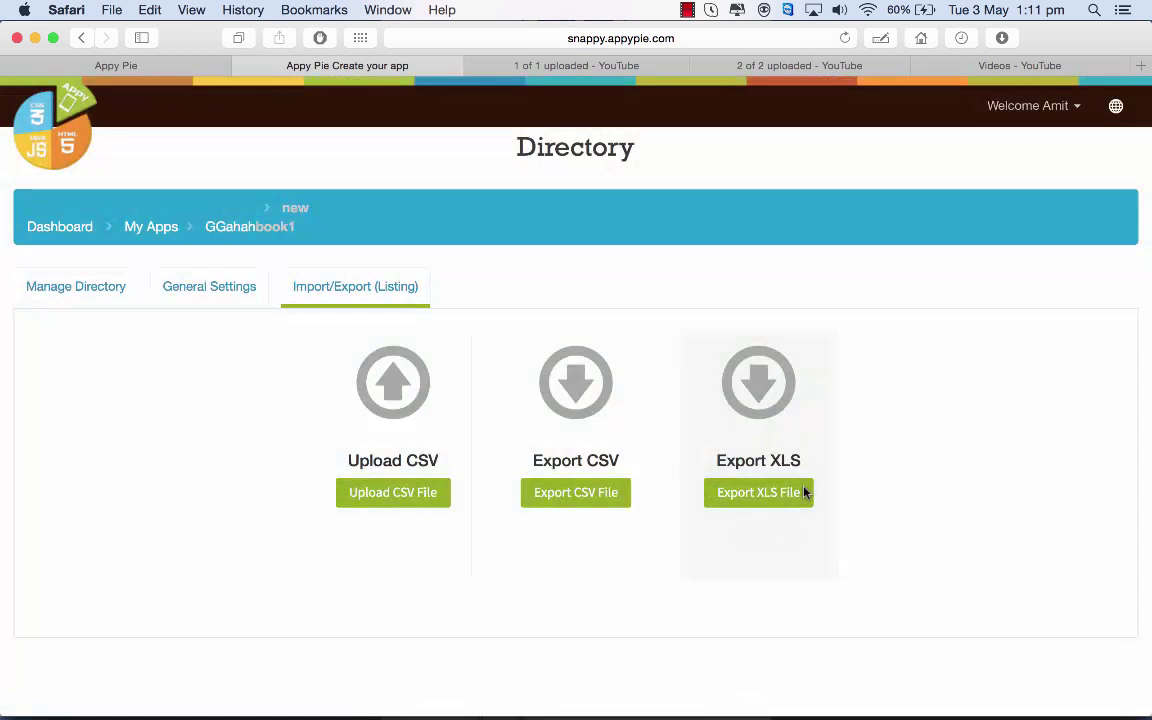
pyautogui.click(108, 297)
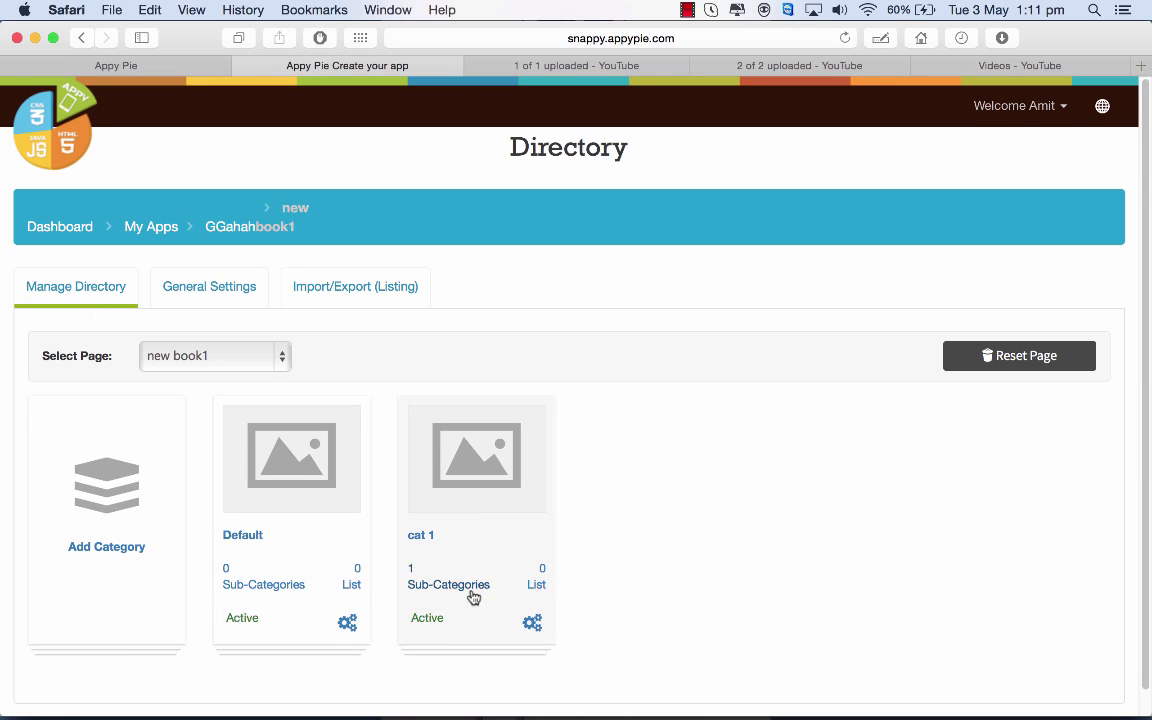
pyautogui.click(470, 588)
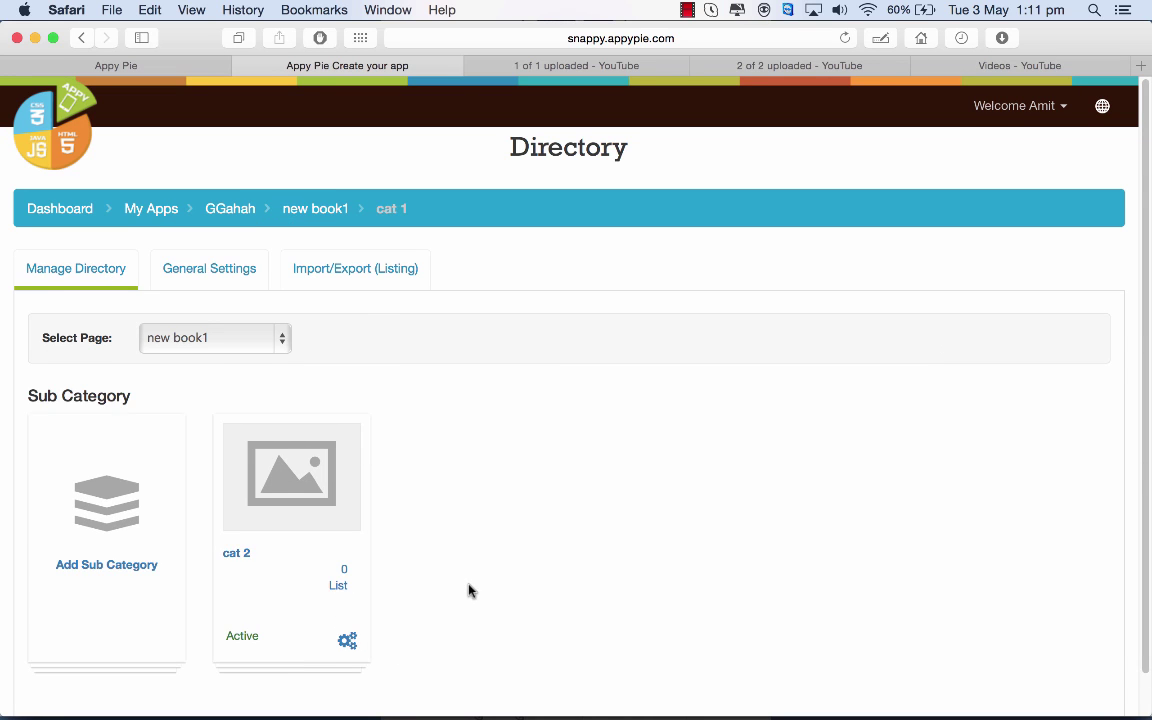
pyautogui.click(340, 593)
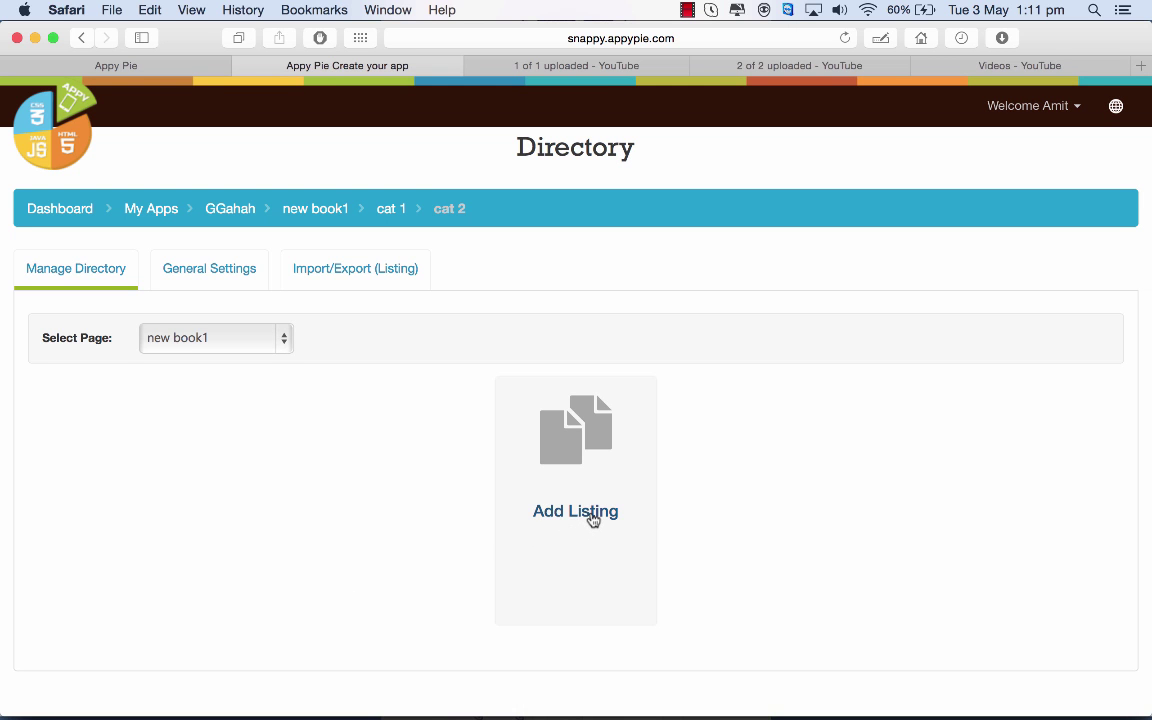
pyautogui.click(593, 520)
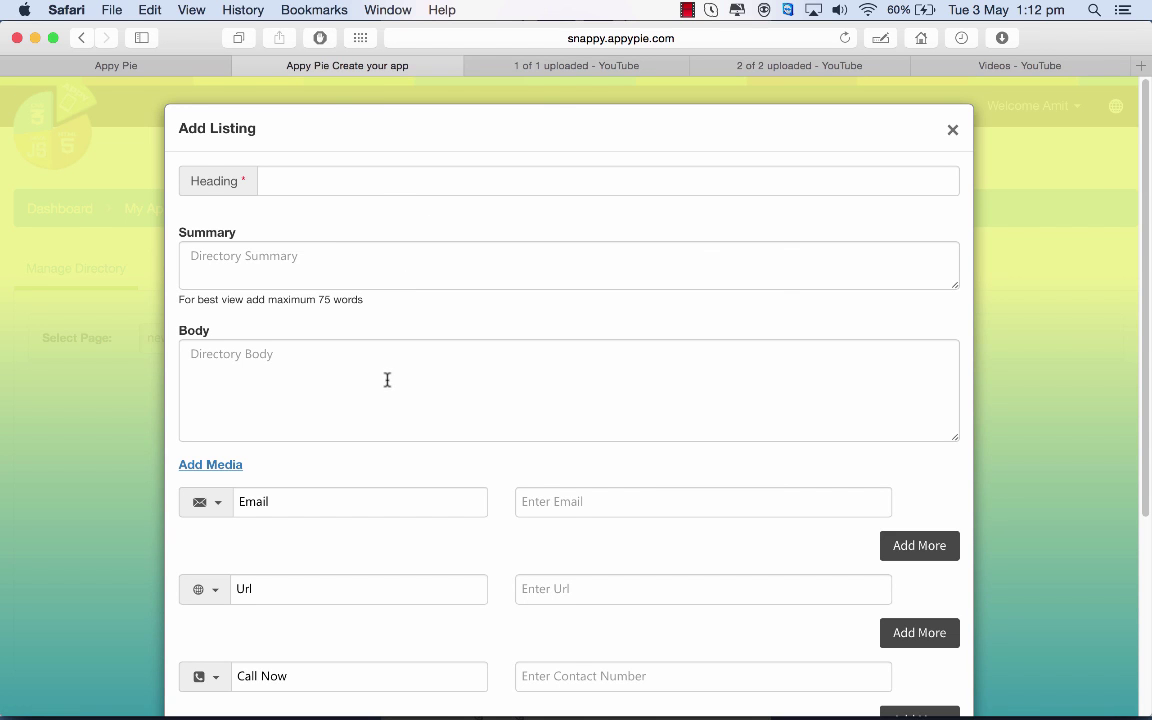
pyautogui.press('super+Tab')
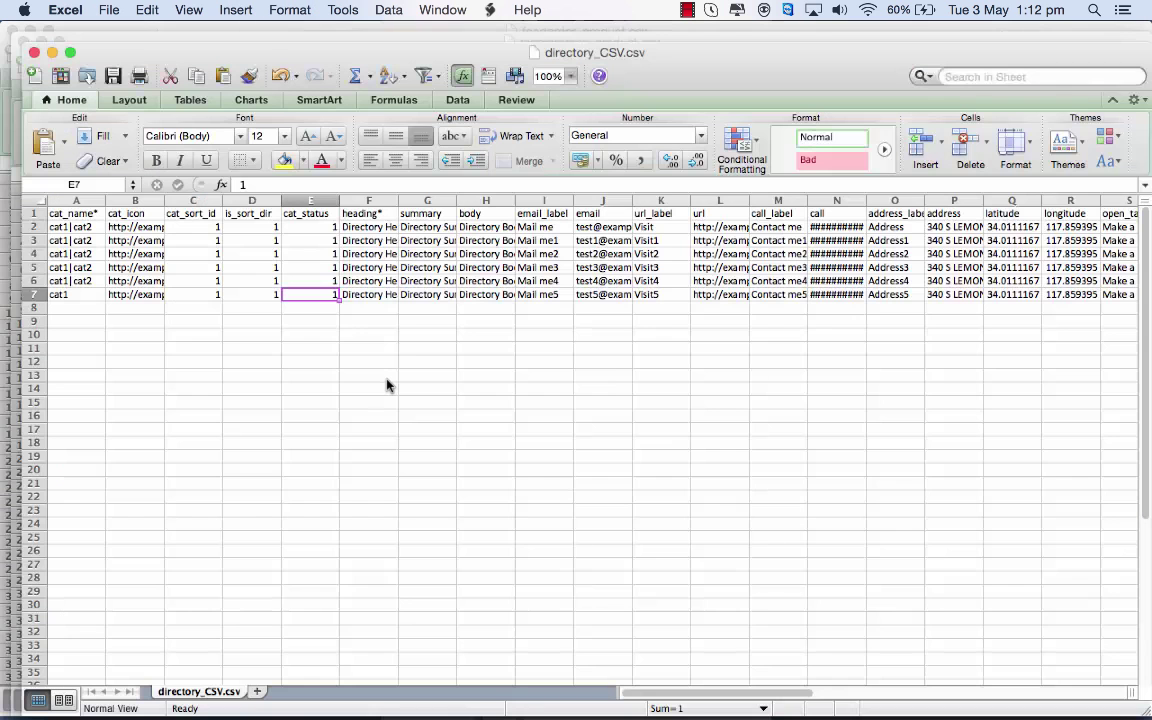
pyautogui.click(375, 292)
pyautogui.press('Tab')
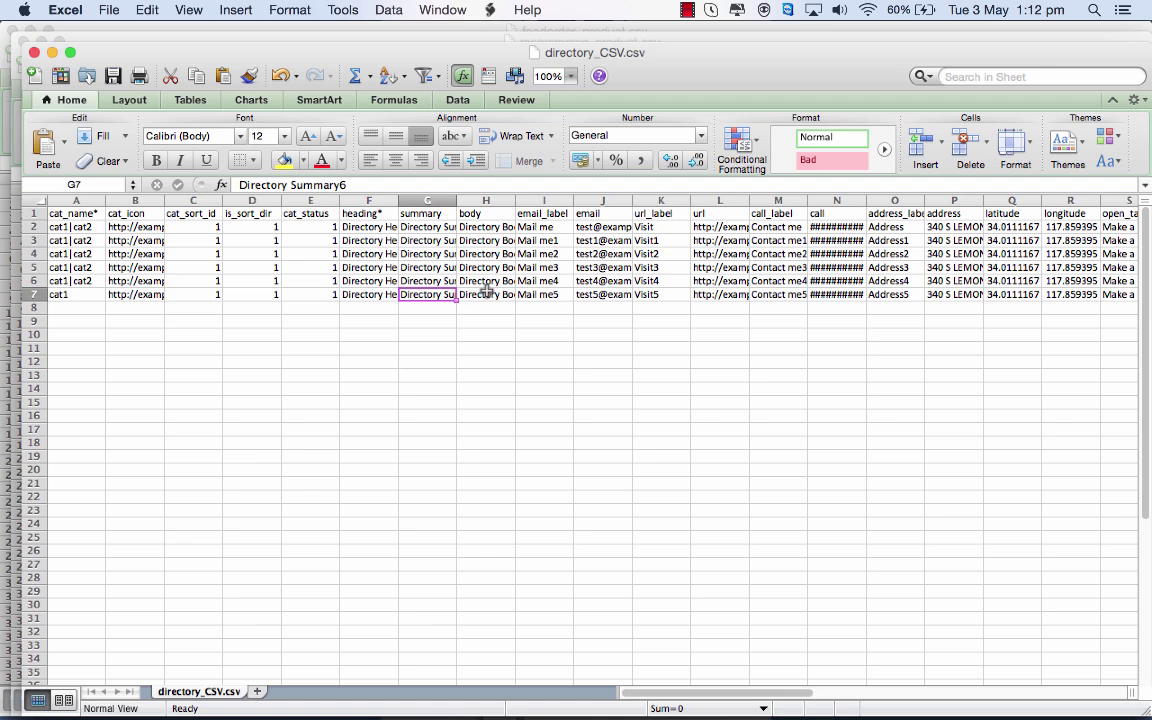
pyautogui.click(486, 292)
pyautogui.press('super+Tab')
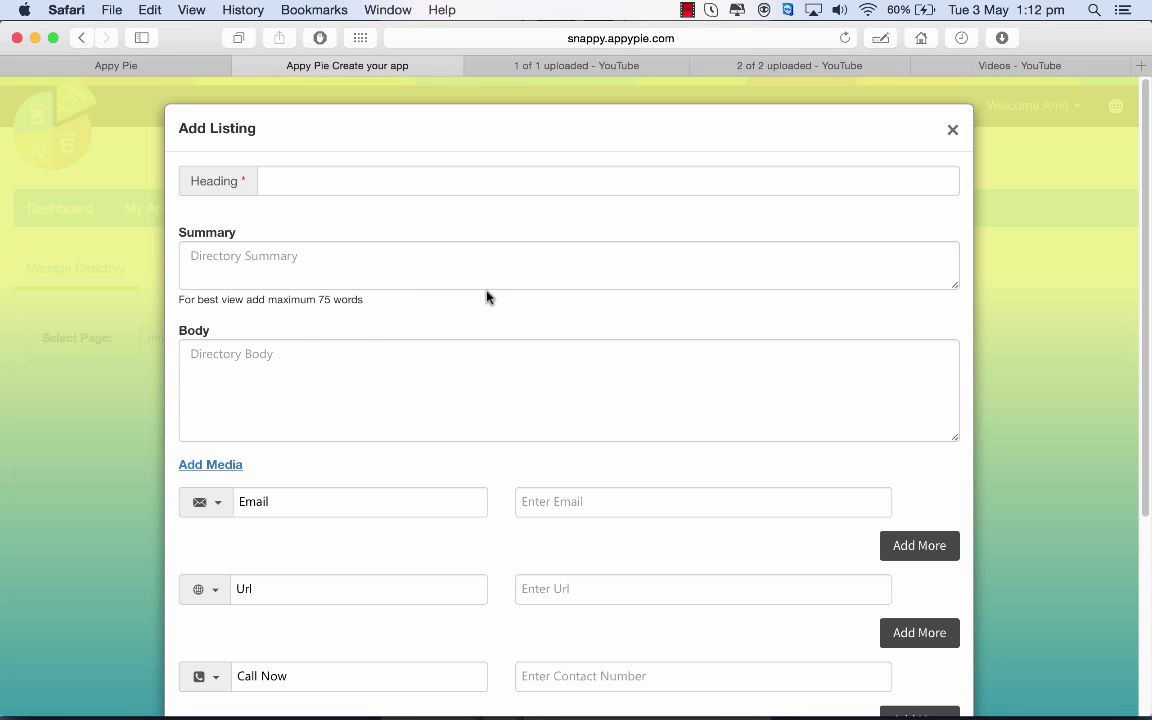
pyautogui.click(279, 501)
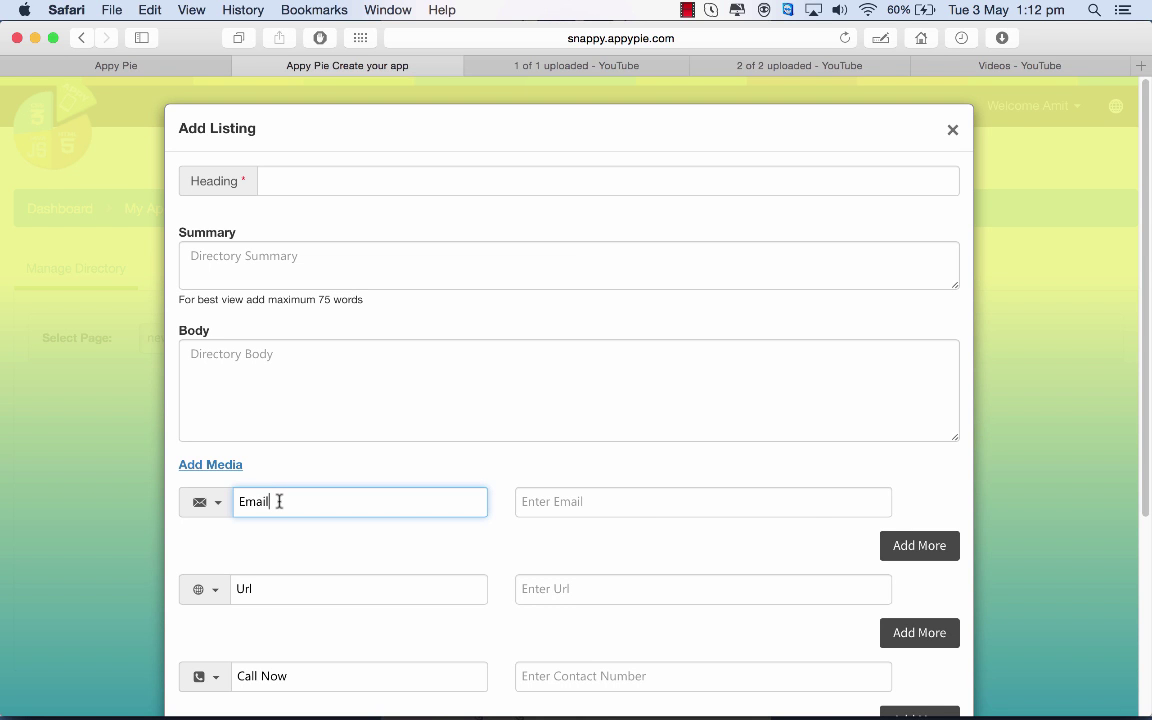
pyautogui.press('super+Tab')
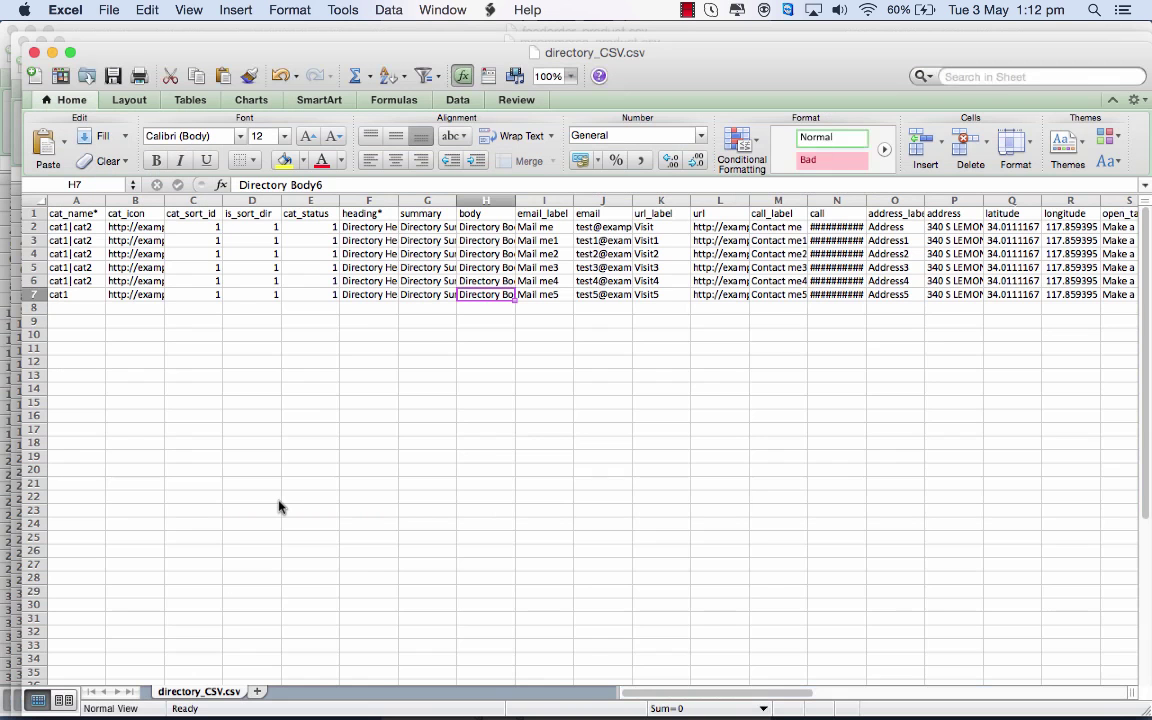
pyautogui.click(560, 297)
pyautogui.click(596, 295)
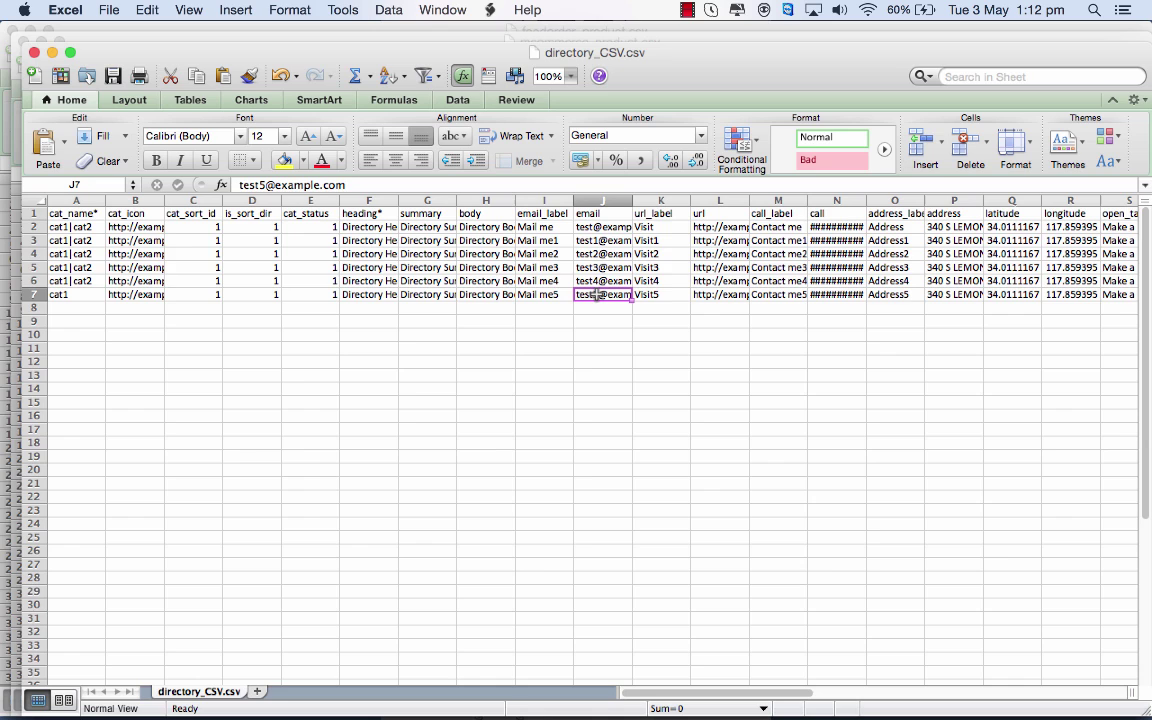
pyautogui.press('super+Tab')
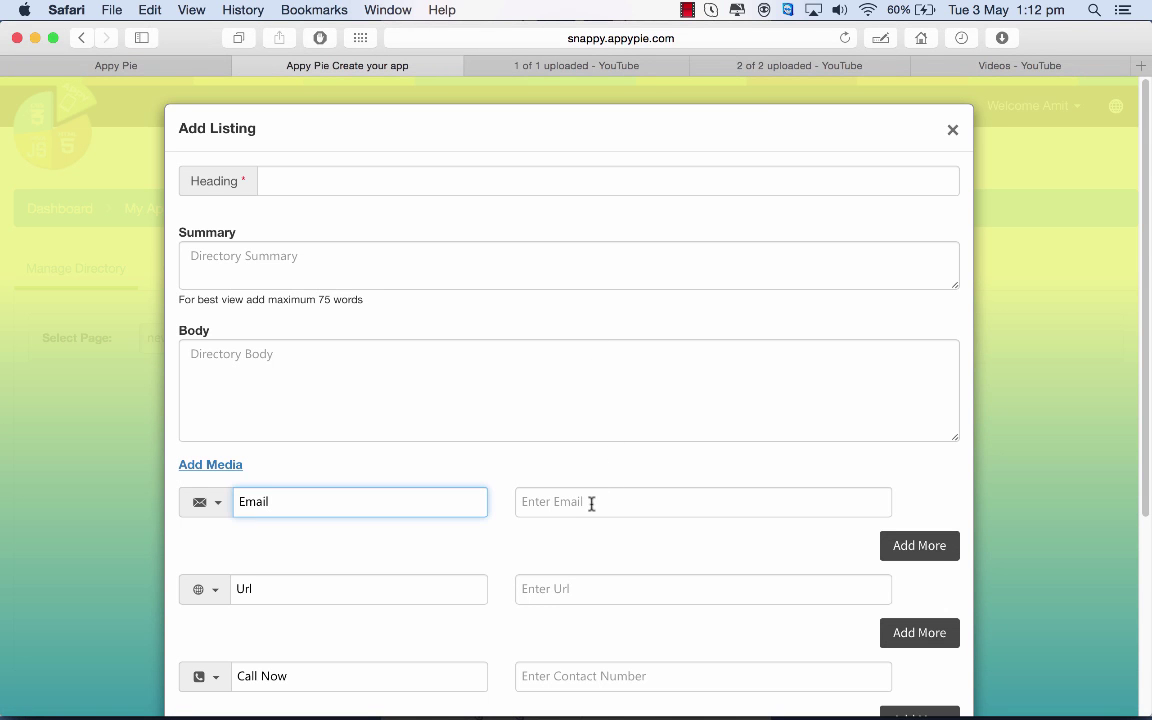
pyautogui.click(591, 502)
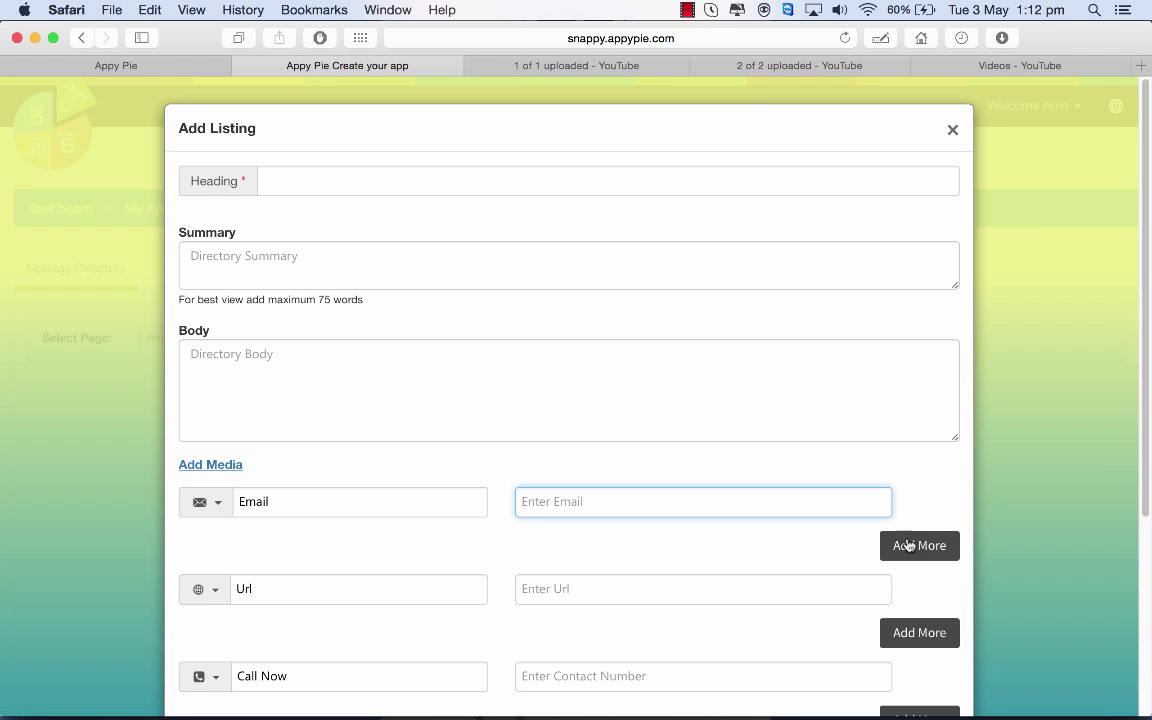
pyautogui.press('super+Tab')
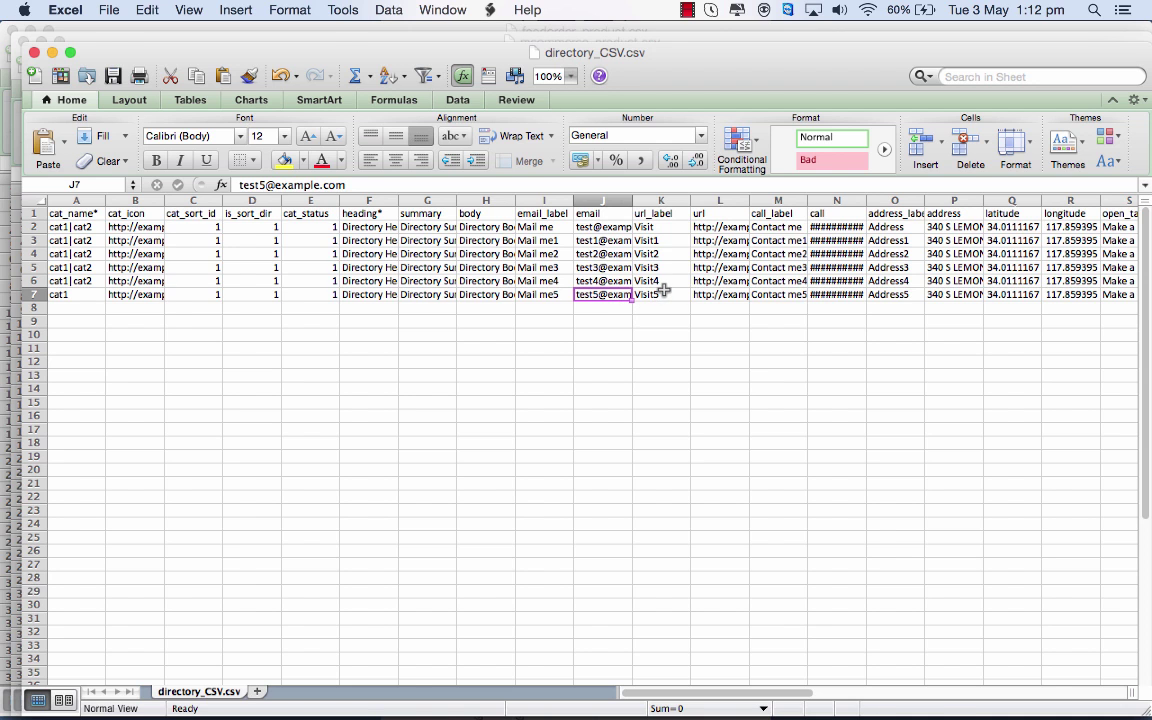
pyautogui.press('super+Tab')
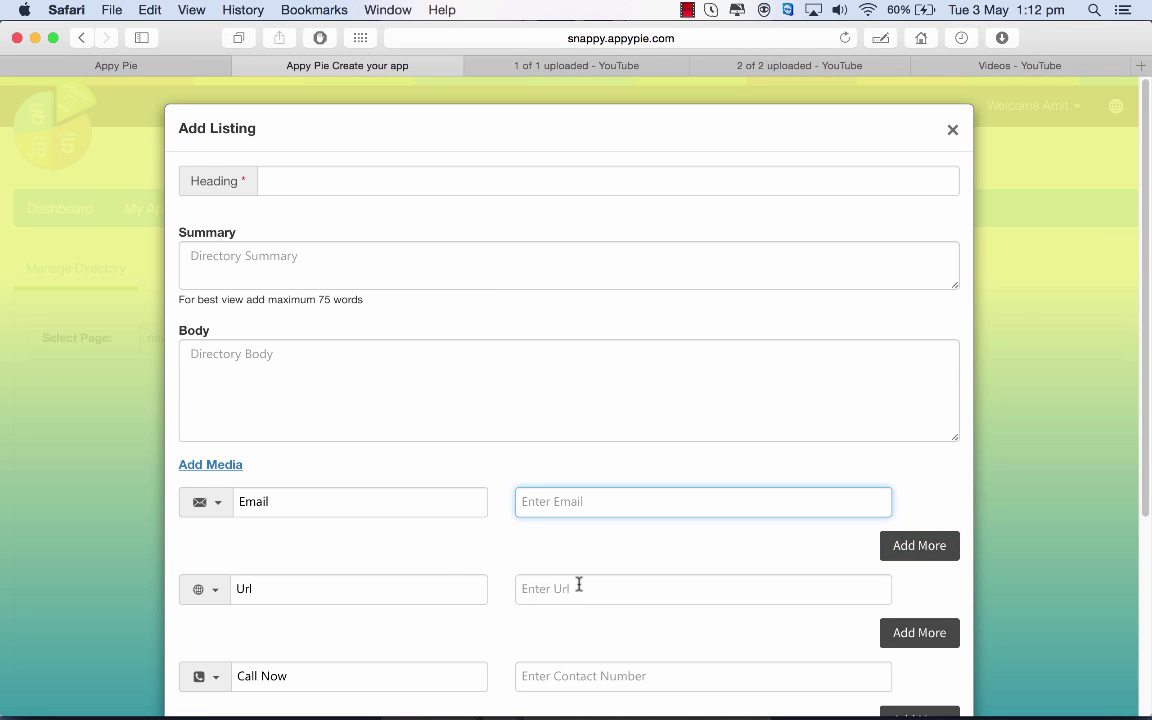
pyautogui.press('super+Tab')
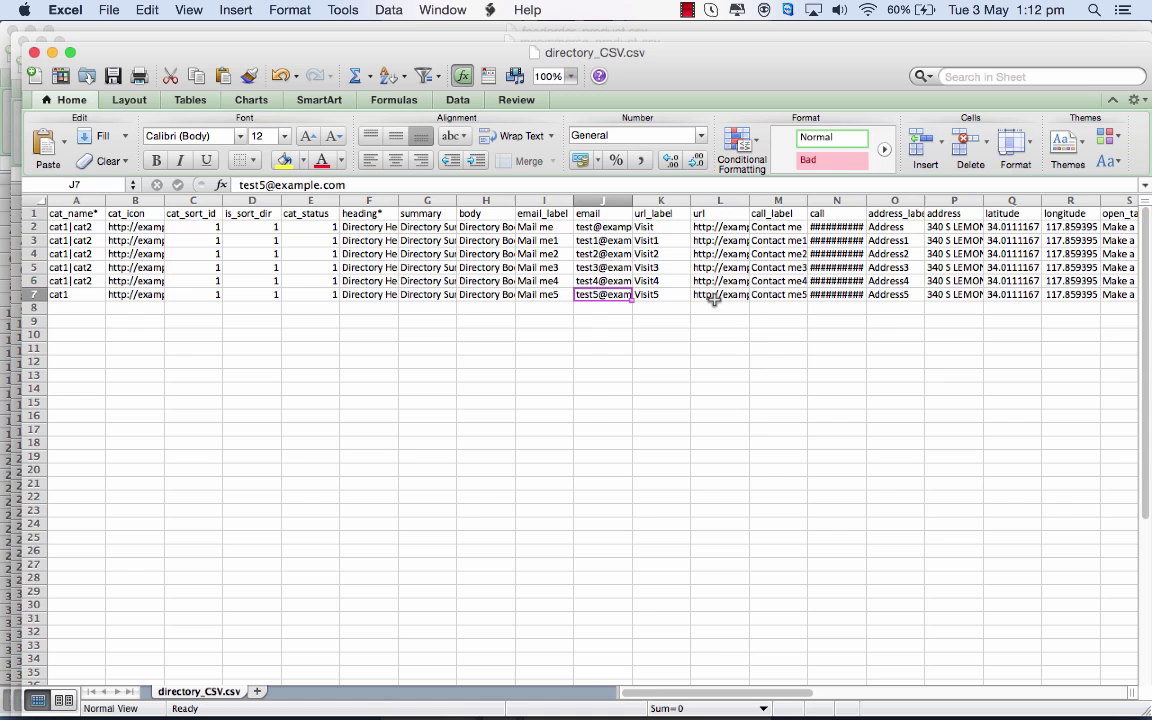
pyautogui.click(713, 299)
pyautogui.click(675, 298)
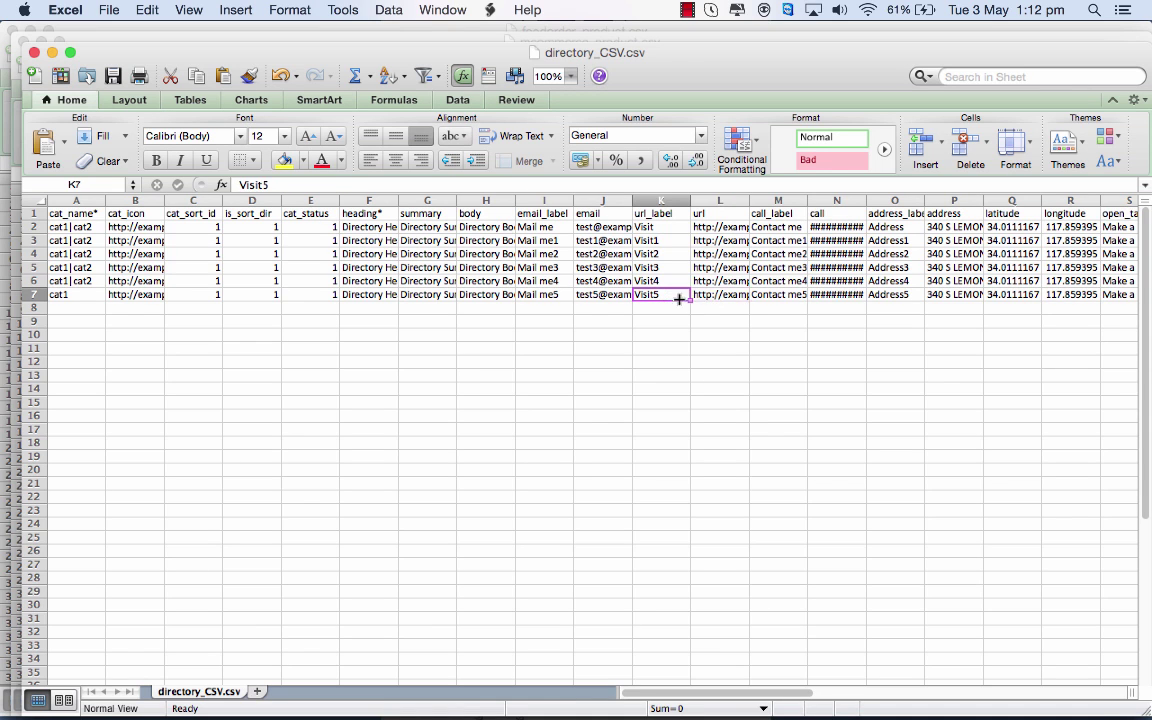
pyautogui.click(713, 299)
pyautogui.press('super+Tab')
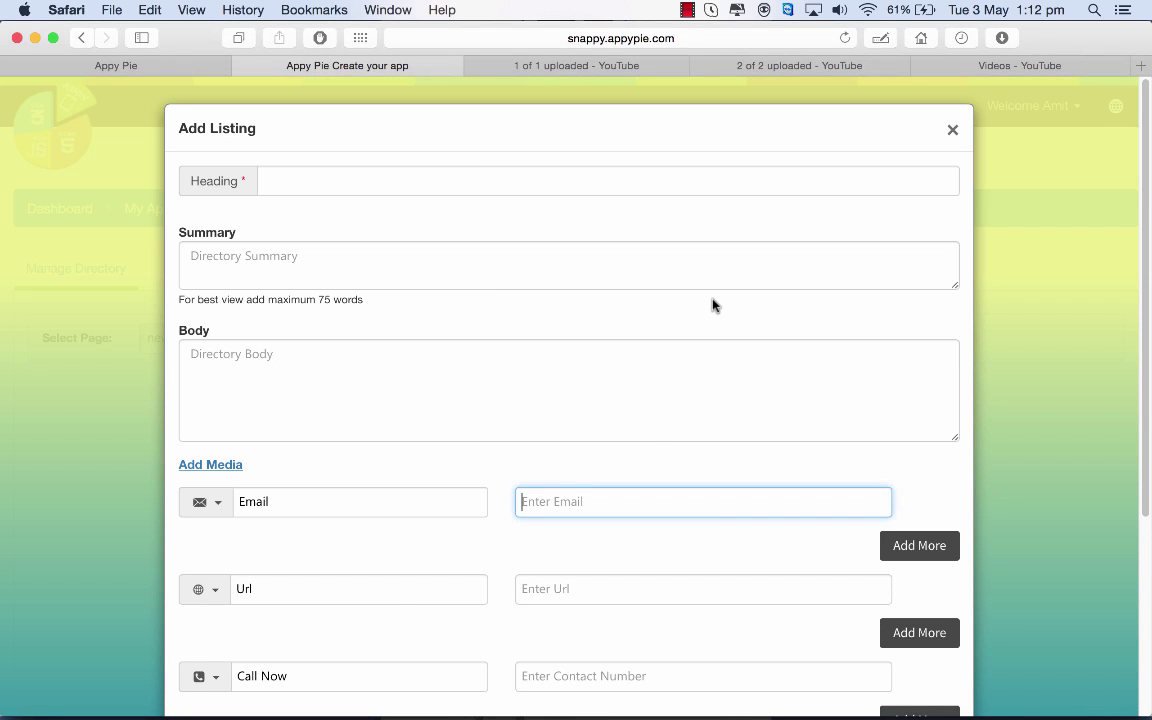
pyautogui.click(592, 585)
pyautogui.scroll(-2, 592, 583)
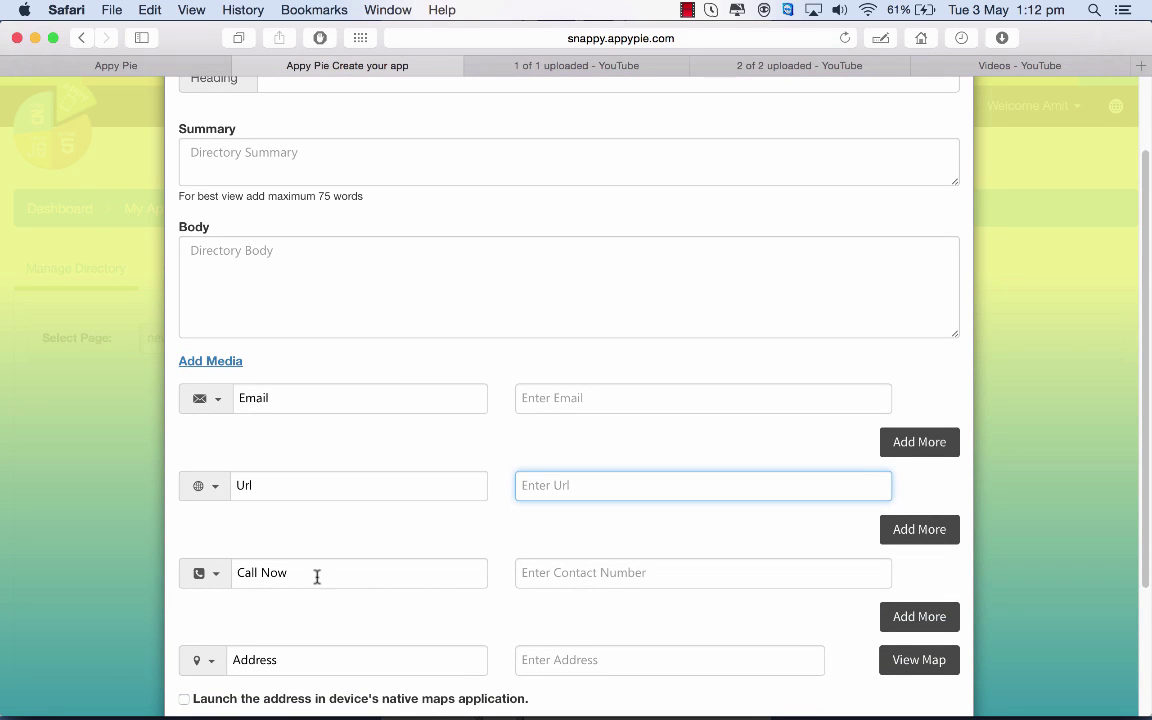
pyautogui.click(316, 577)
pyautogui.click(582, 571)
pyautogui.press('super+Tab')
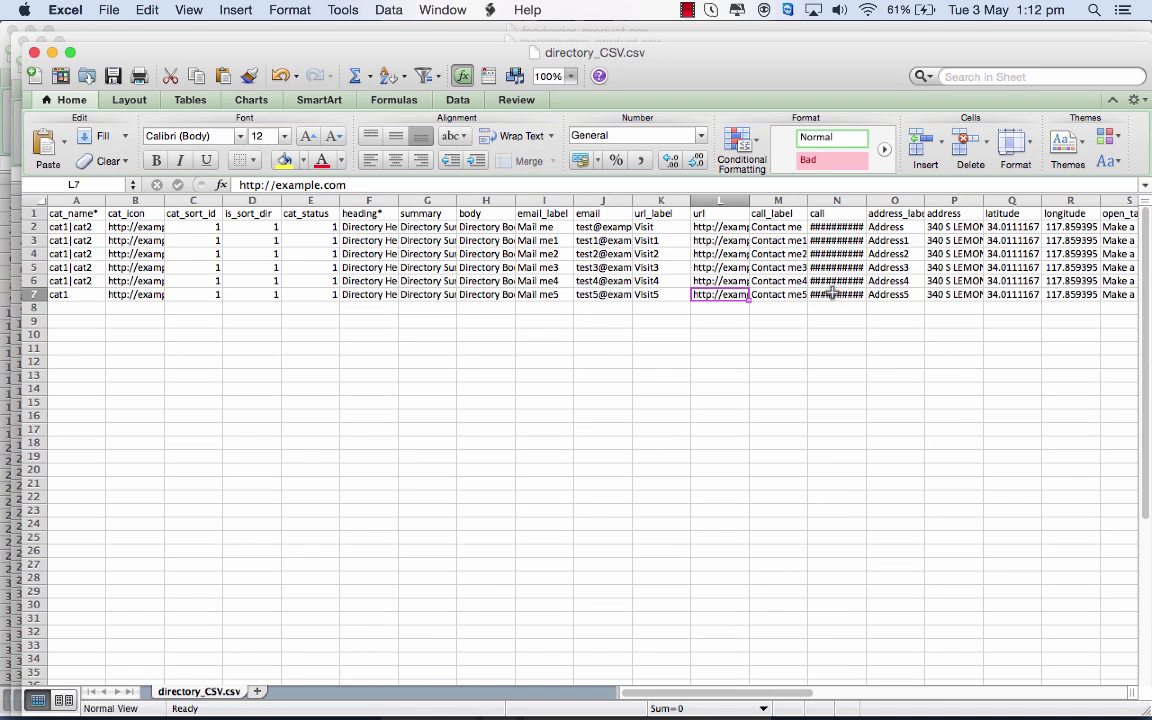
pyautogui.click(907, 292)
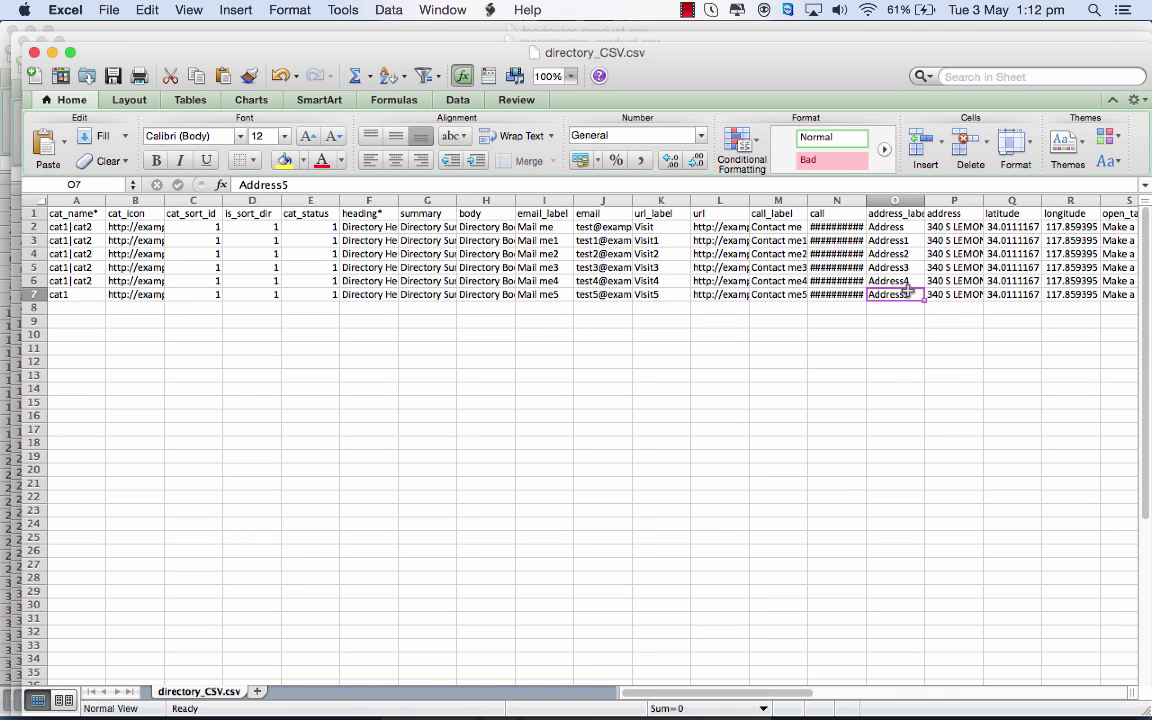
pyautogui.press('super+Tab')
pyautogui.scroll(-3, 717, 398)
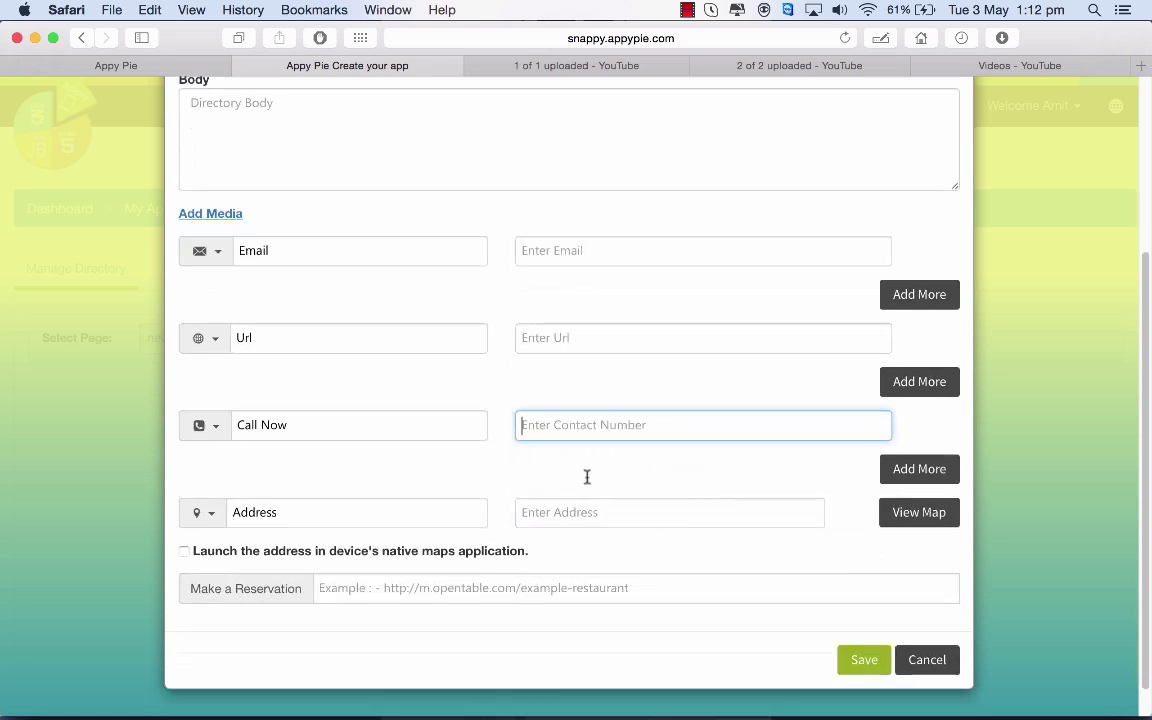
pyautogui.click(536, 504)
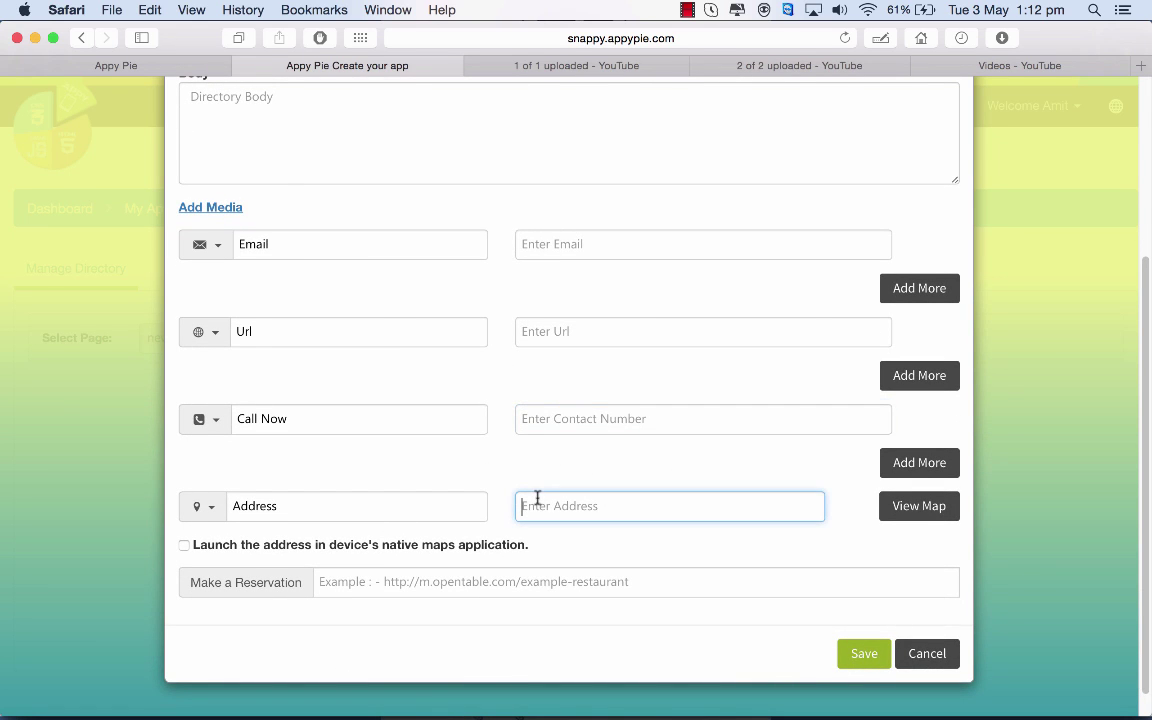
pyautogui.press('super+Tab')
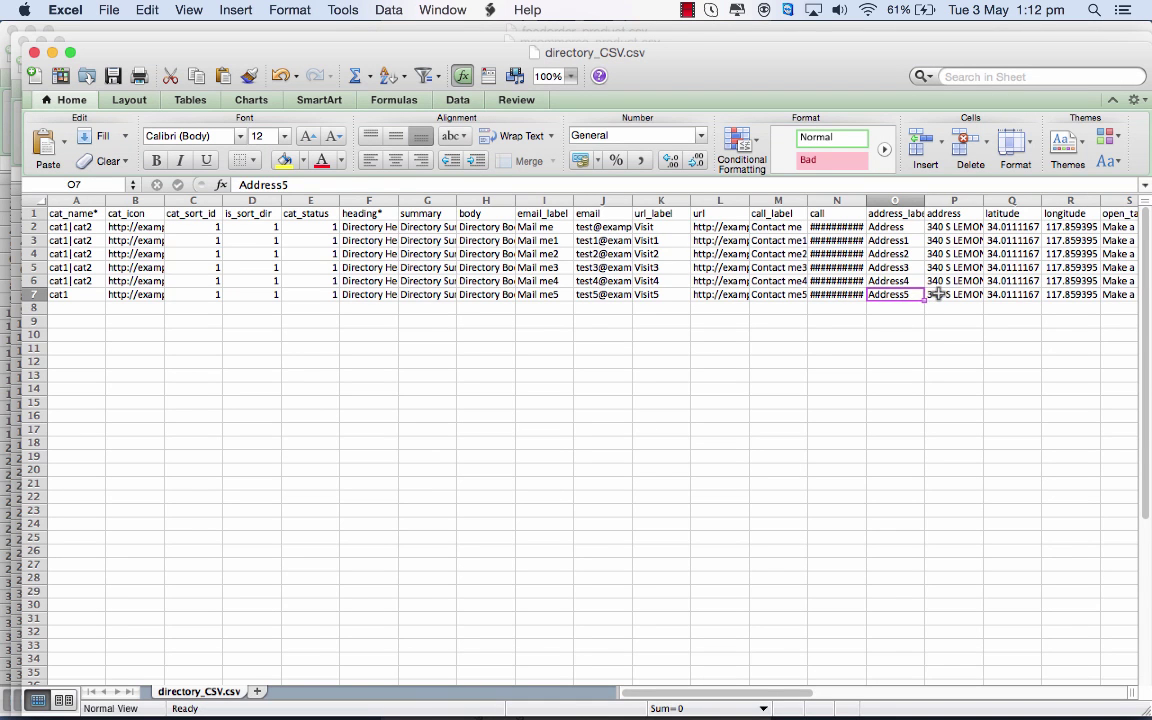
pyautogui.click(938, 294)
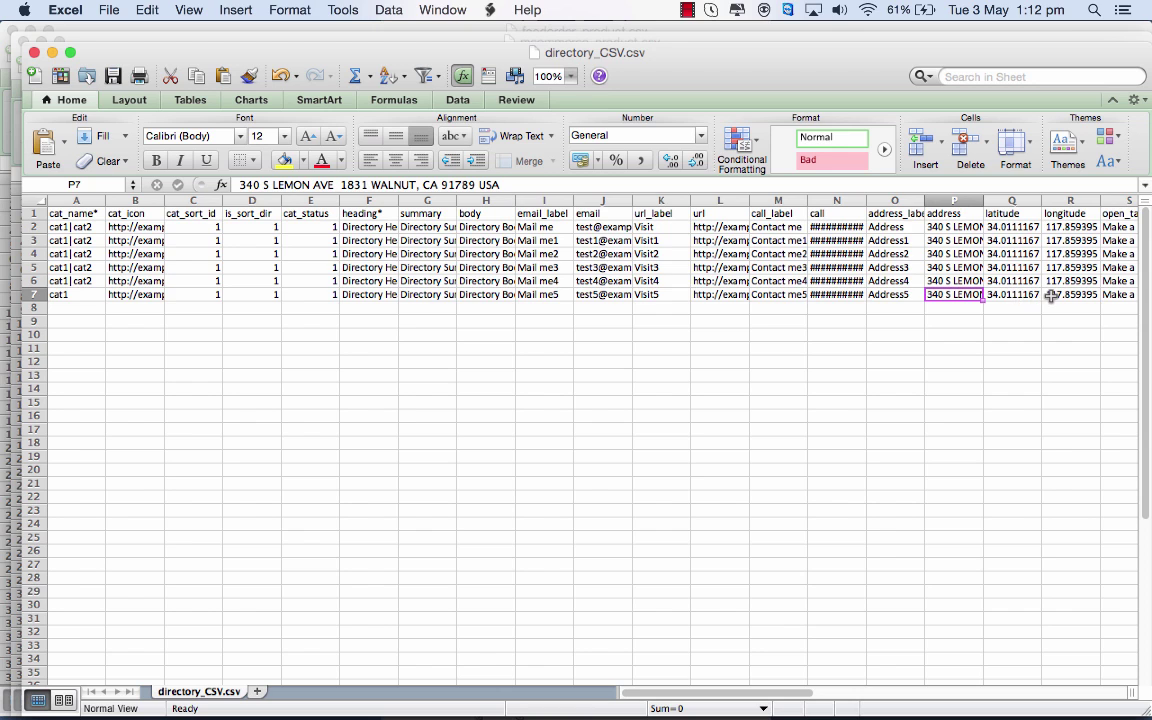
pyautogui.press('super+Tab')
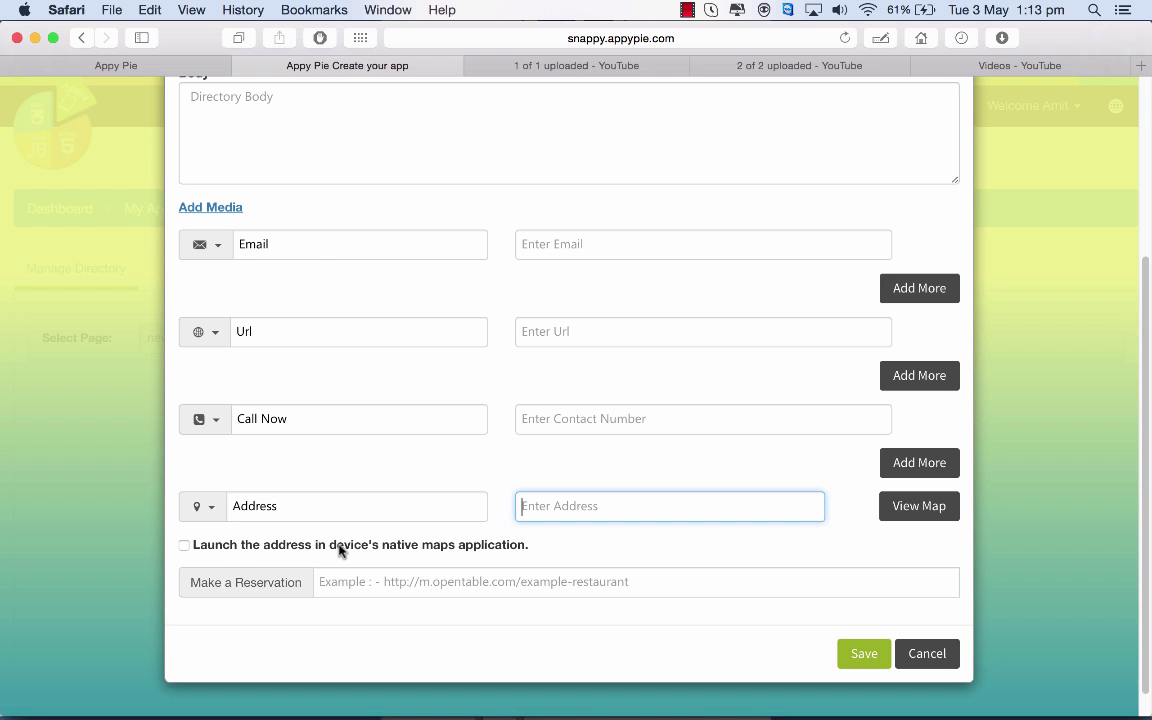
pyautogui.press('super+Tab')
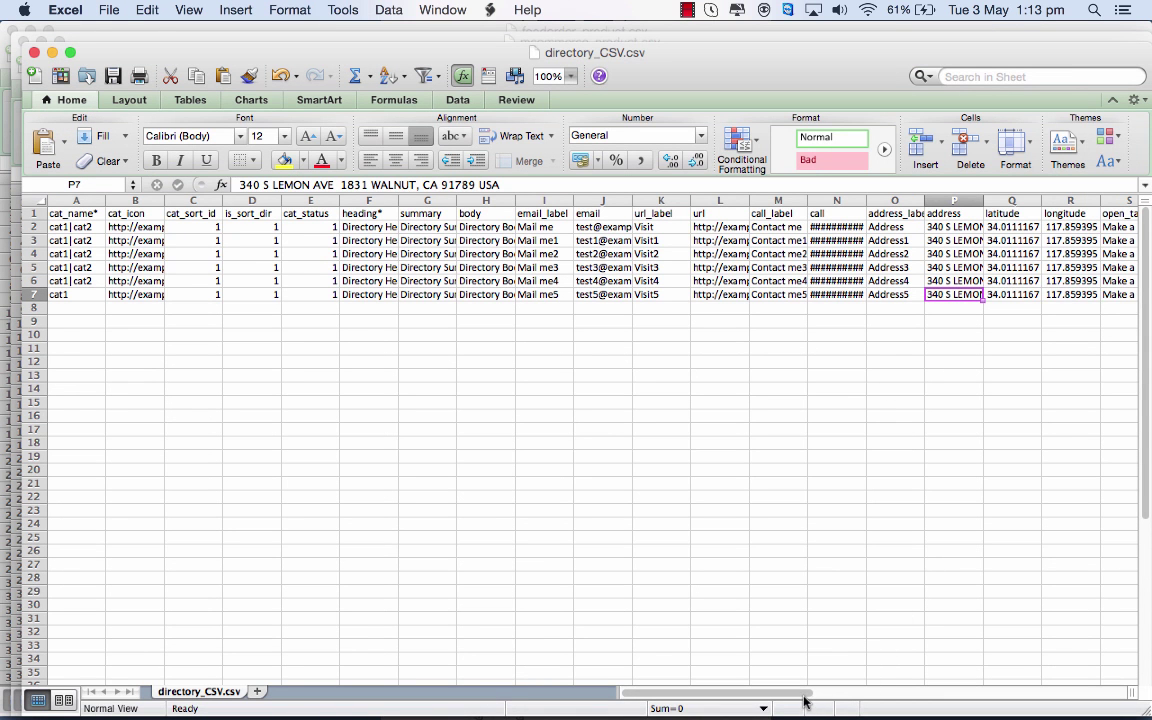
pyautogui.moveTo(804, 702); pyautogui.dragTo(846, 697)
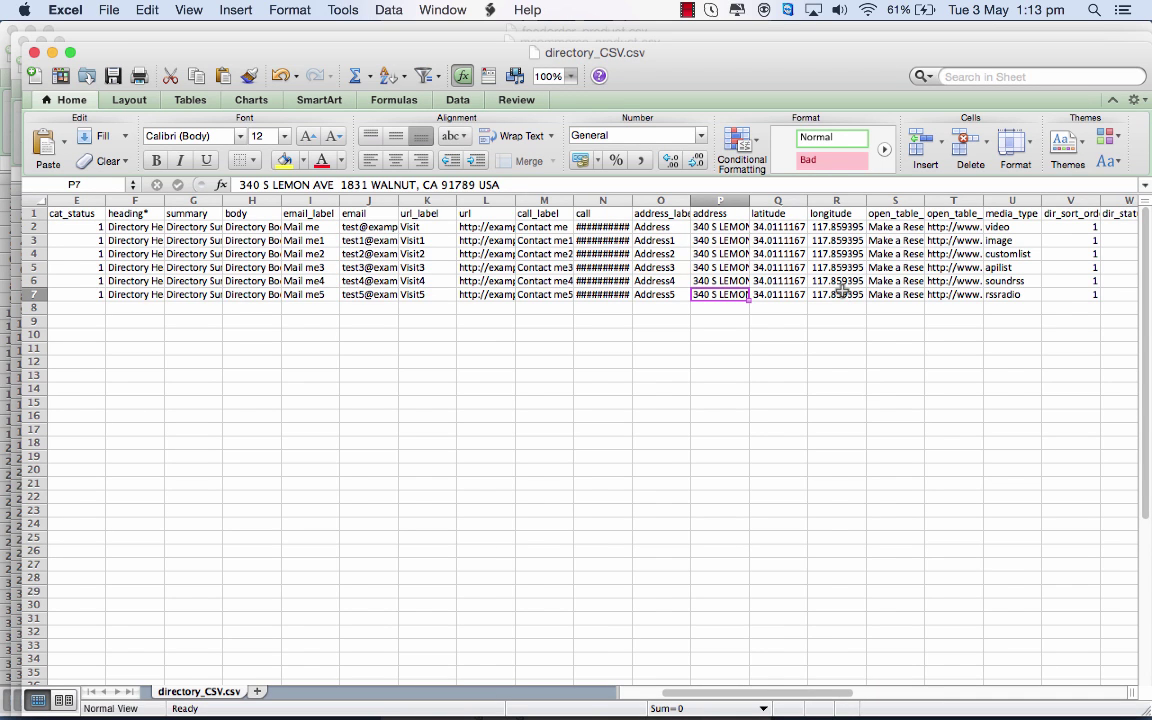
pyautogui.press('super+Tab')
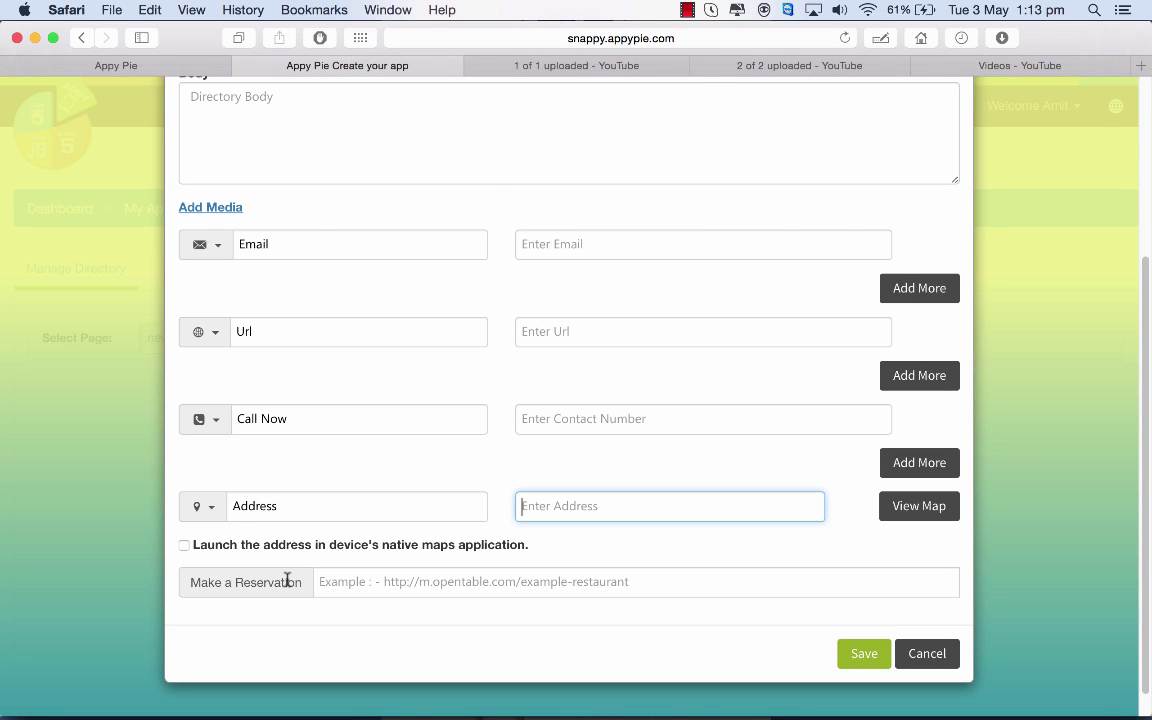
pyautogui.press('super+Tab')
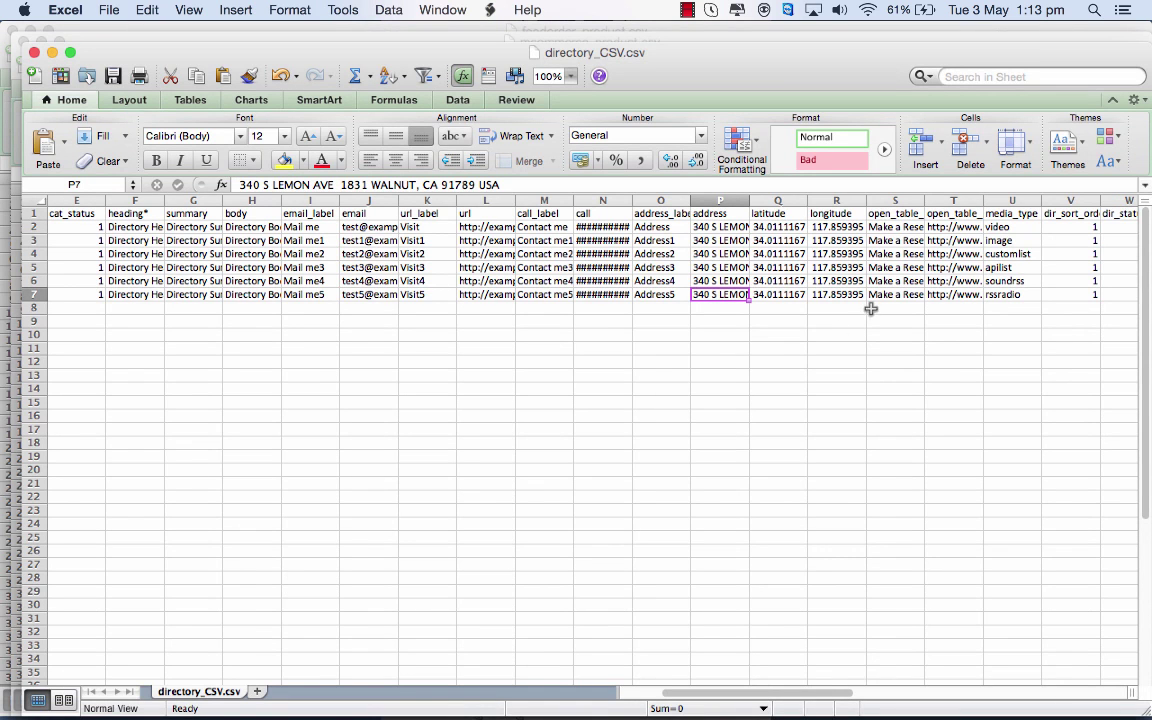
pyautogui.click(889, 294)
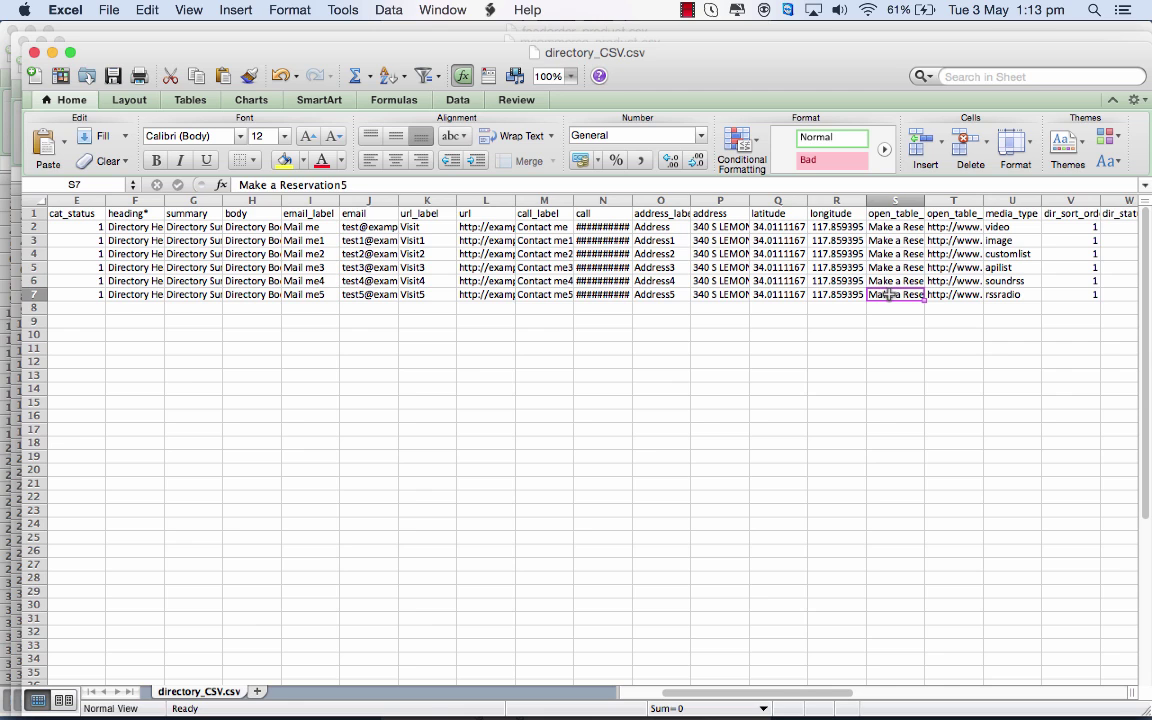
pyautogui.click(969, 294)
pyautogui.press('super+Tab')
pyautogui.click(636, 496)
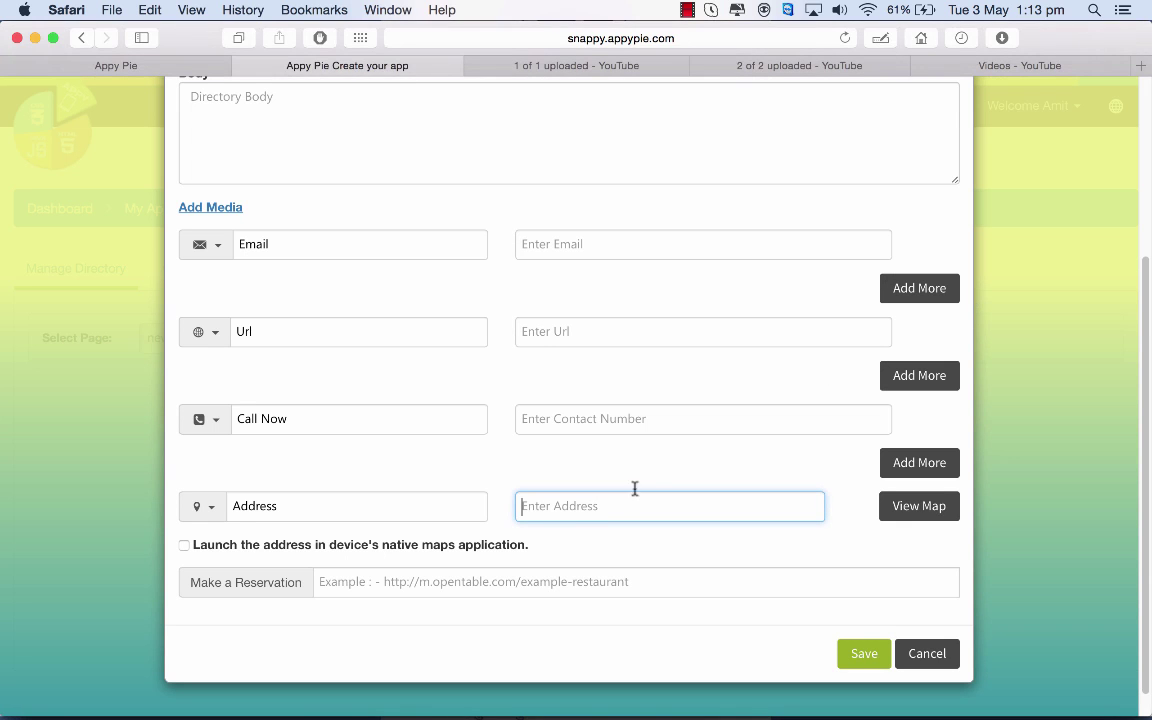
pyautogui.click(540, 591)
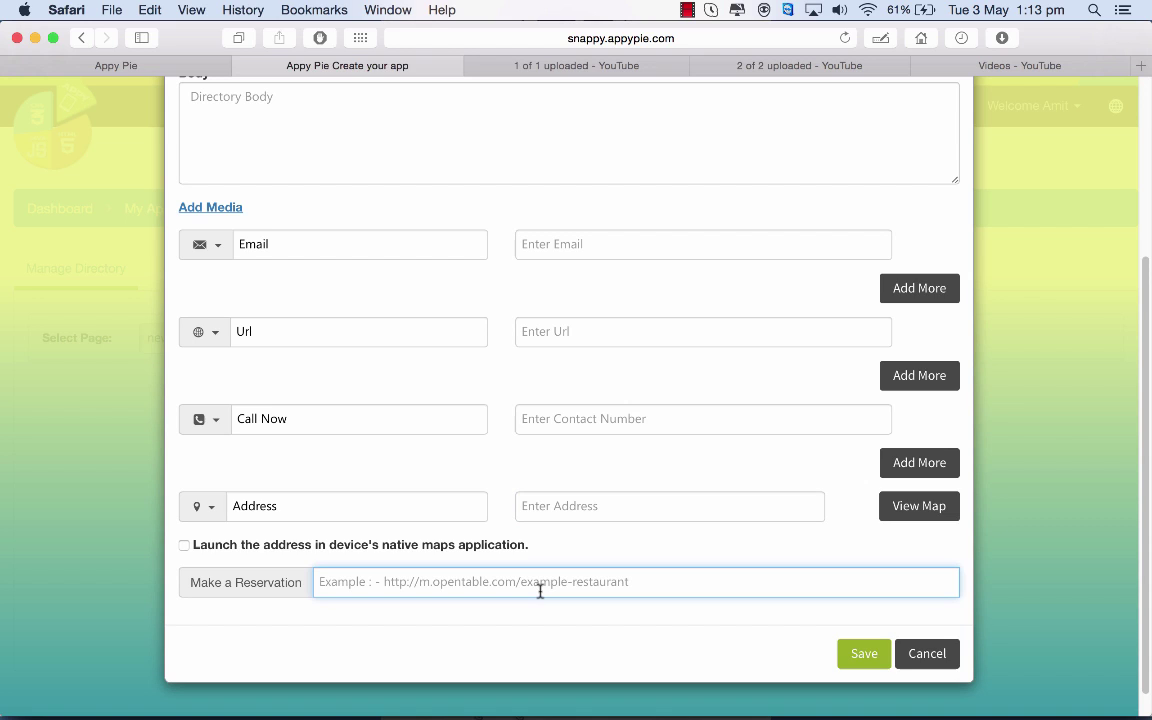
pyautogui.press('super+Tab')
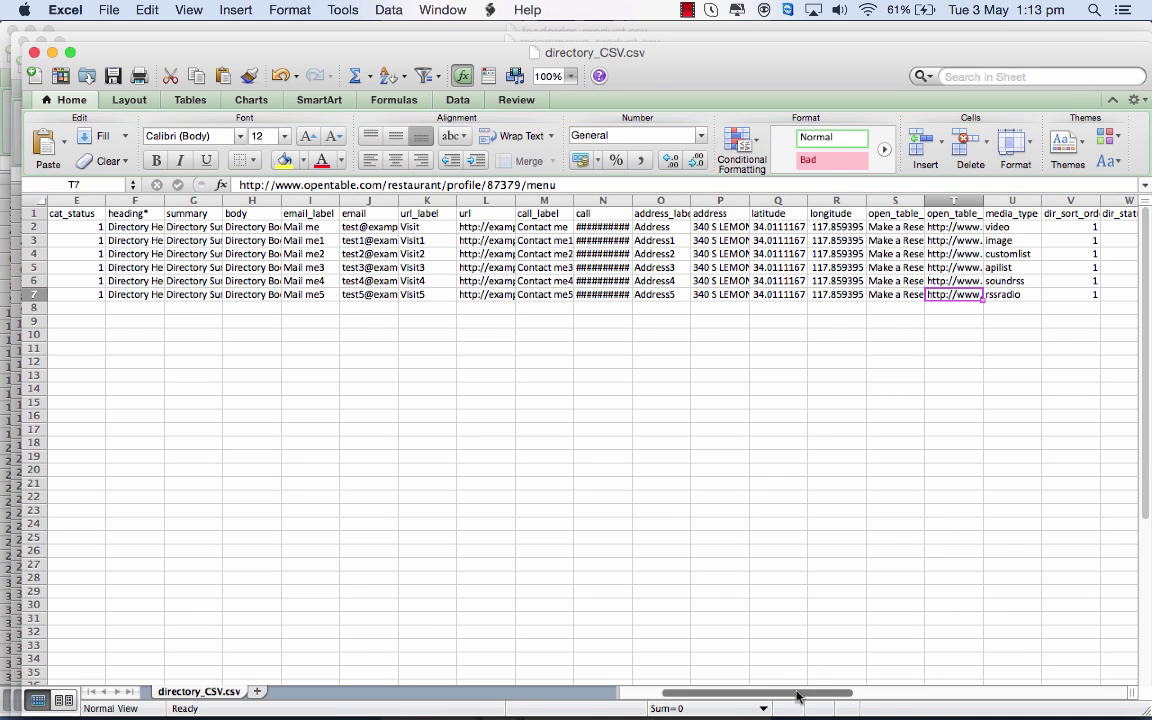
pyautogui.moveTo(791, 692); pyautogui.dragTo(843, 697)
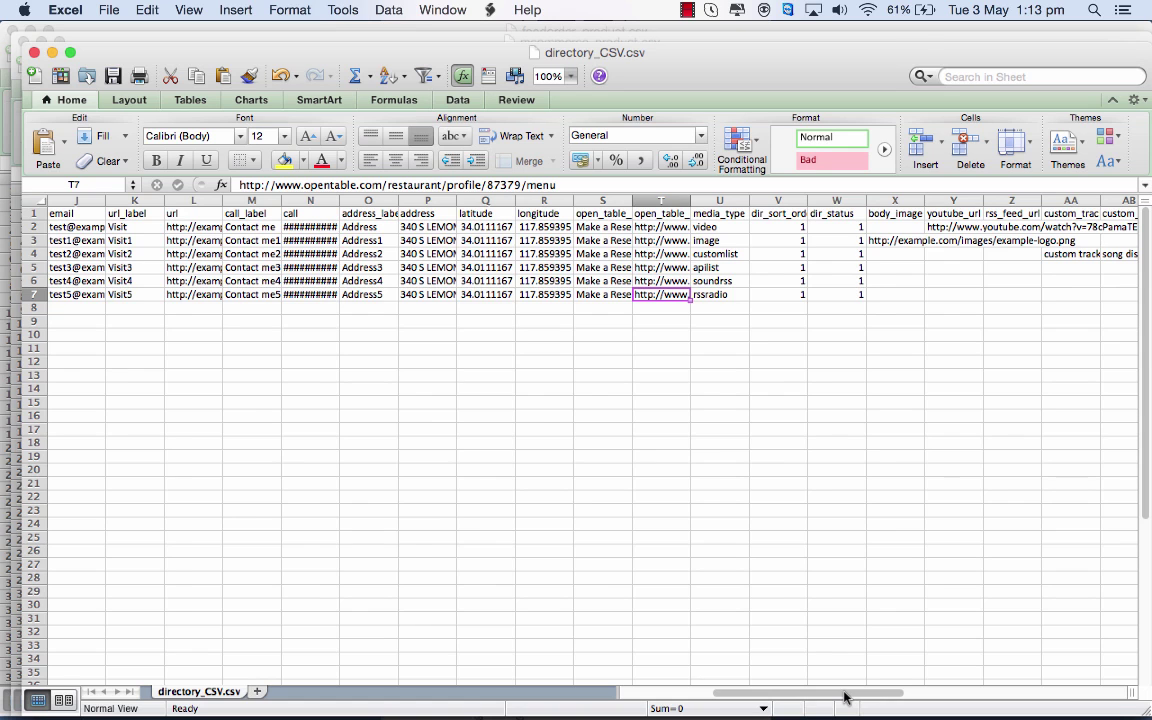
pyautogui.press('super+Tab')
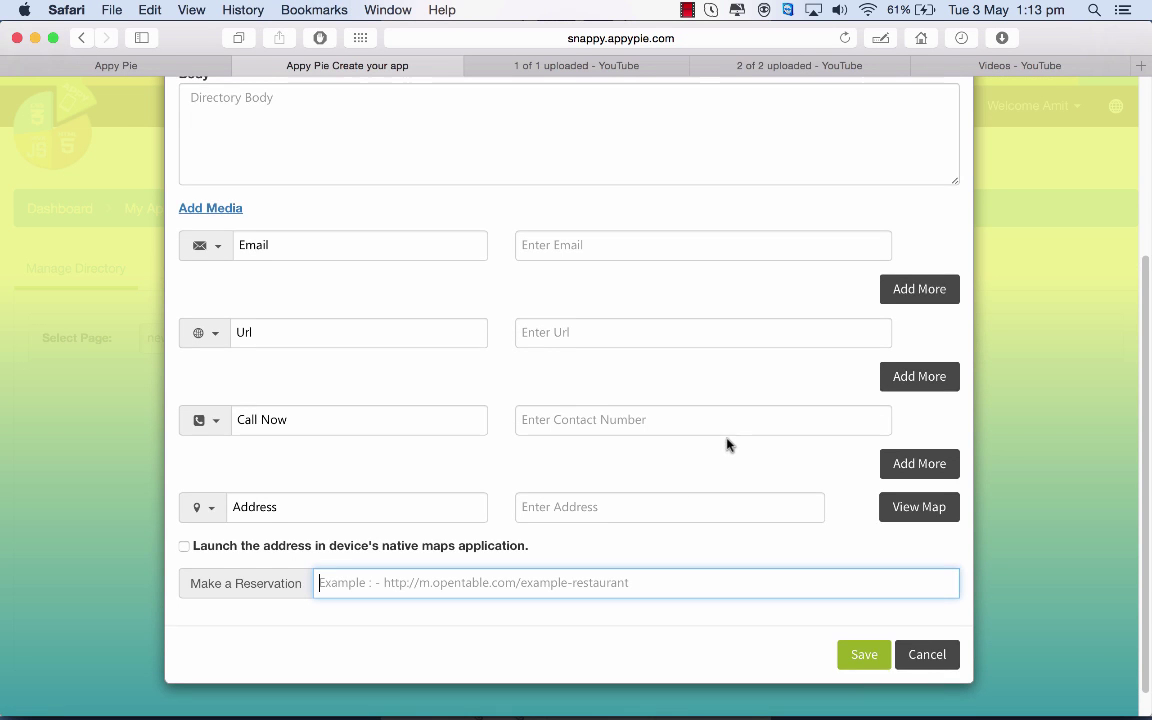
pyautogui.scroll(3, 727, 444)
# Step: Review the listing's You Tube, Audio and Images media options, then switch to directory_CSV.csv in Excel
pyautogui.click(221, 303)
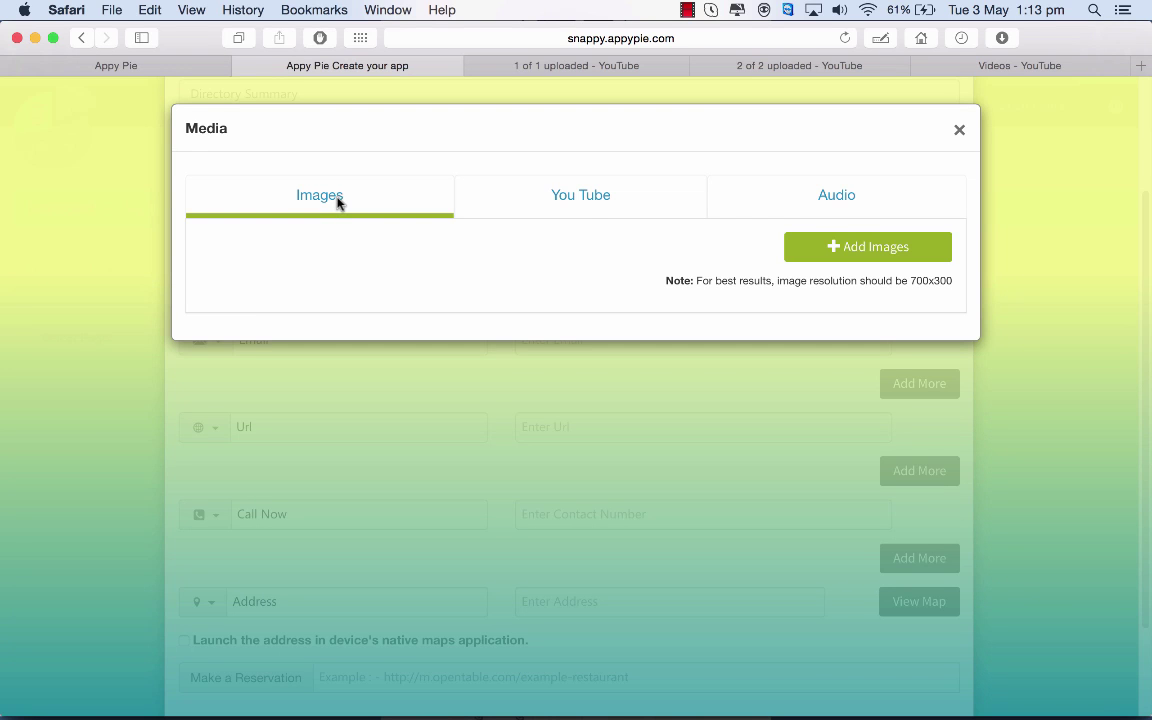
pyautogui.click(587, 196)
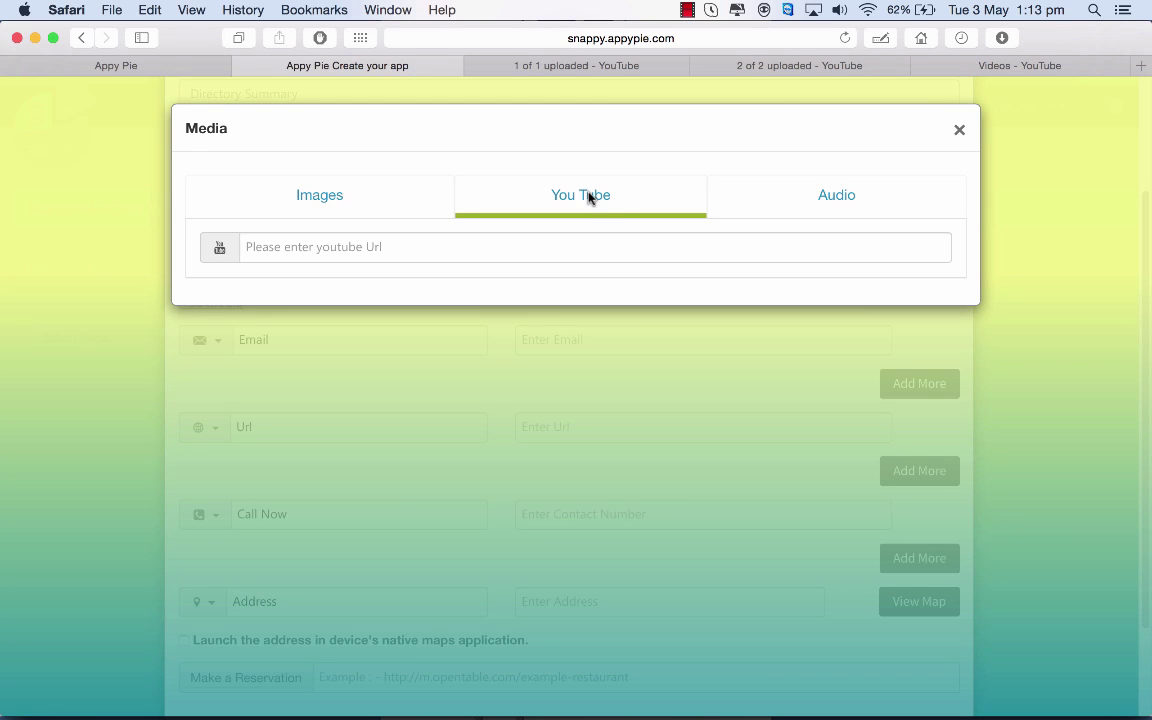
pyautogui.click(843, 199)
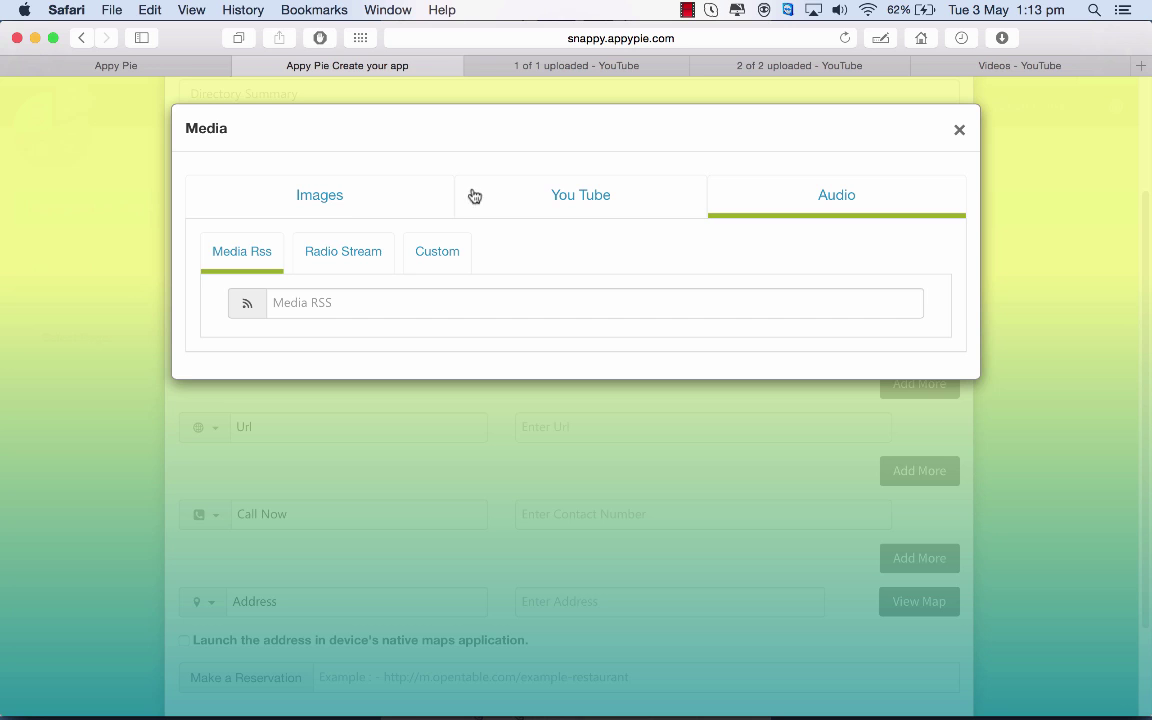
pyautogui.click(349, 199)
pyautogui.press('super+Tab')
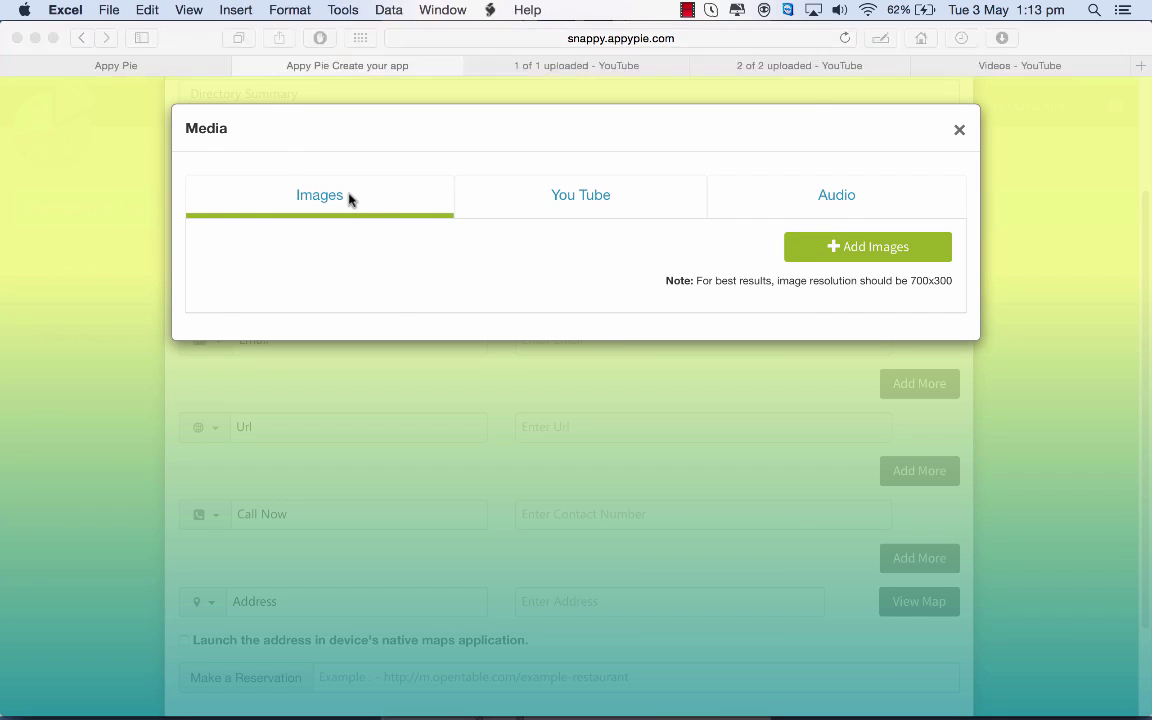
# Step: Match the video, image and customlist media_type rows to their YouTube URL, body_image and song columns
pyautogui.click(718, 229)
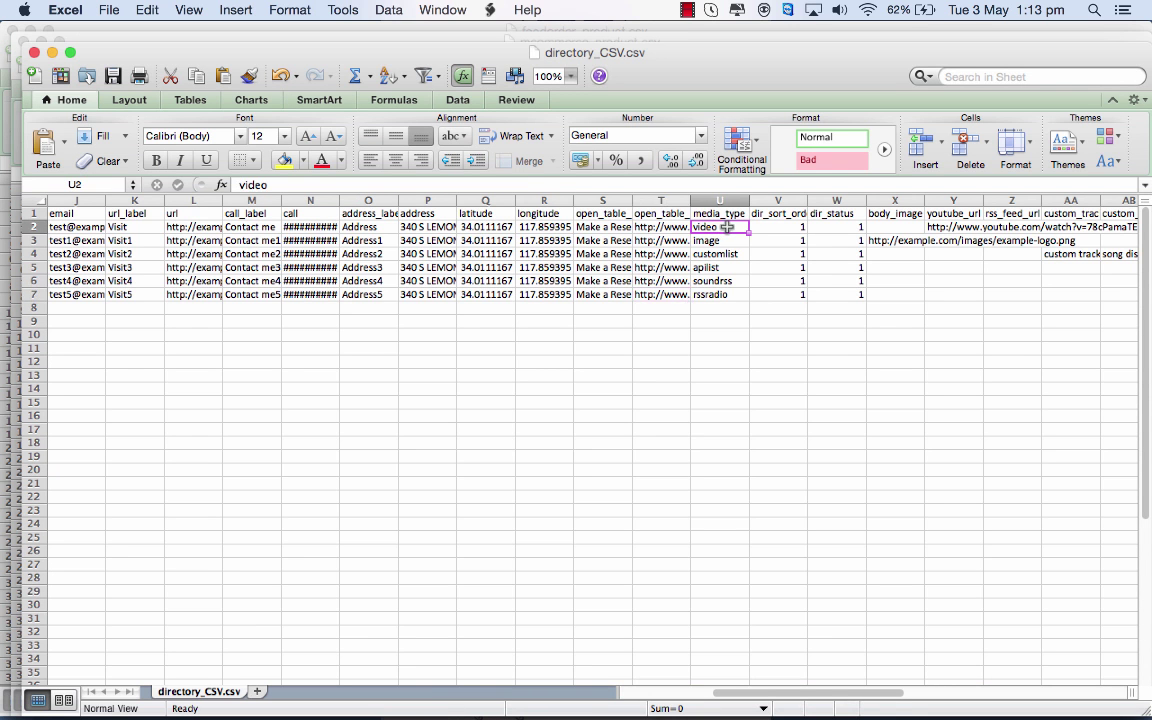
pyautogui.click(952, 227)
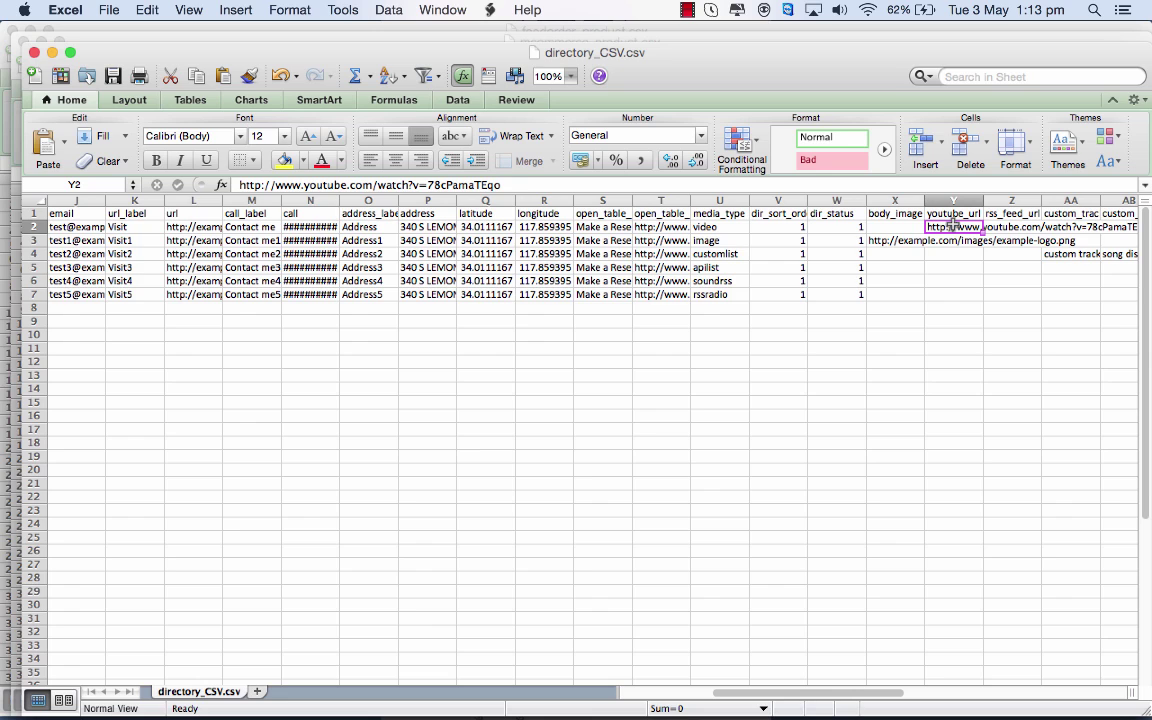
pyautogui.click(735, 245)
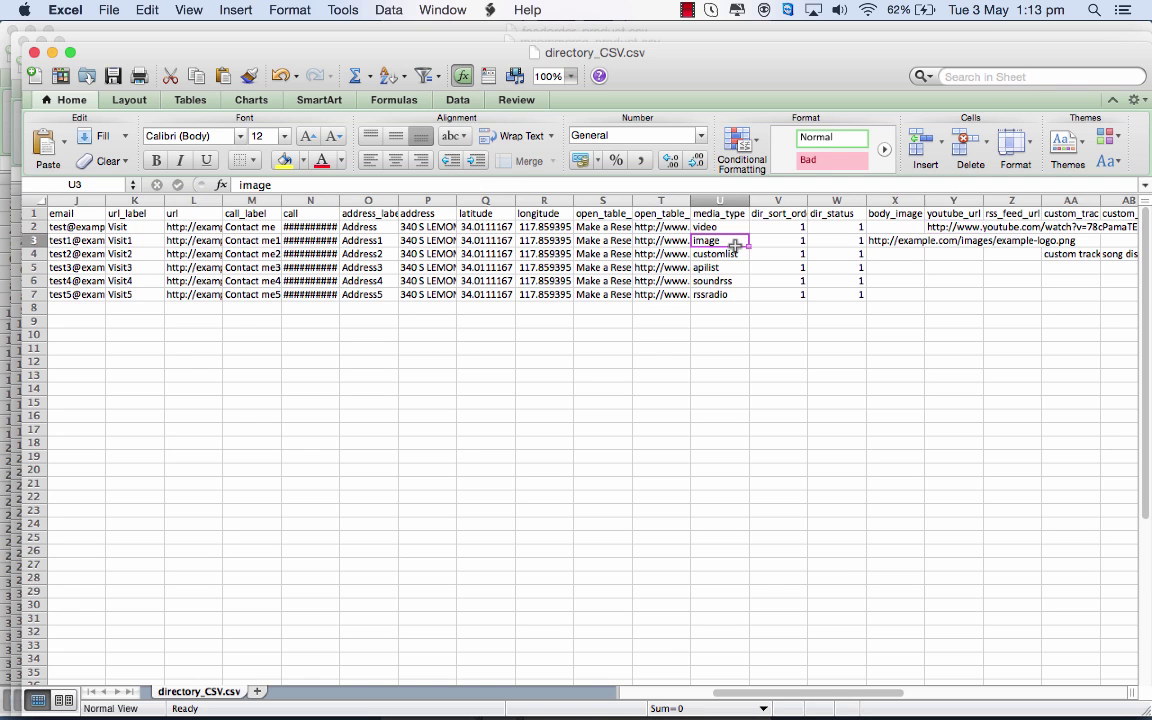
pyautogui.click(874, 241)
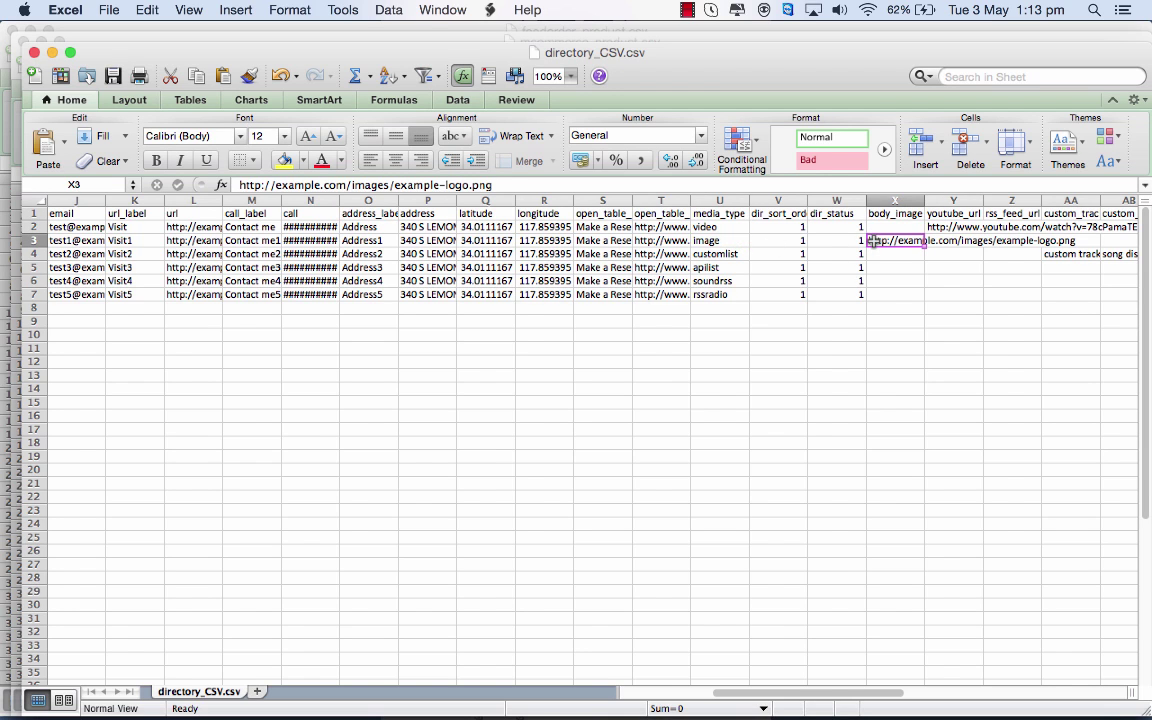
pyautogui.click(731, 254)
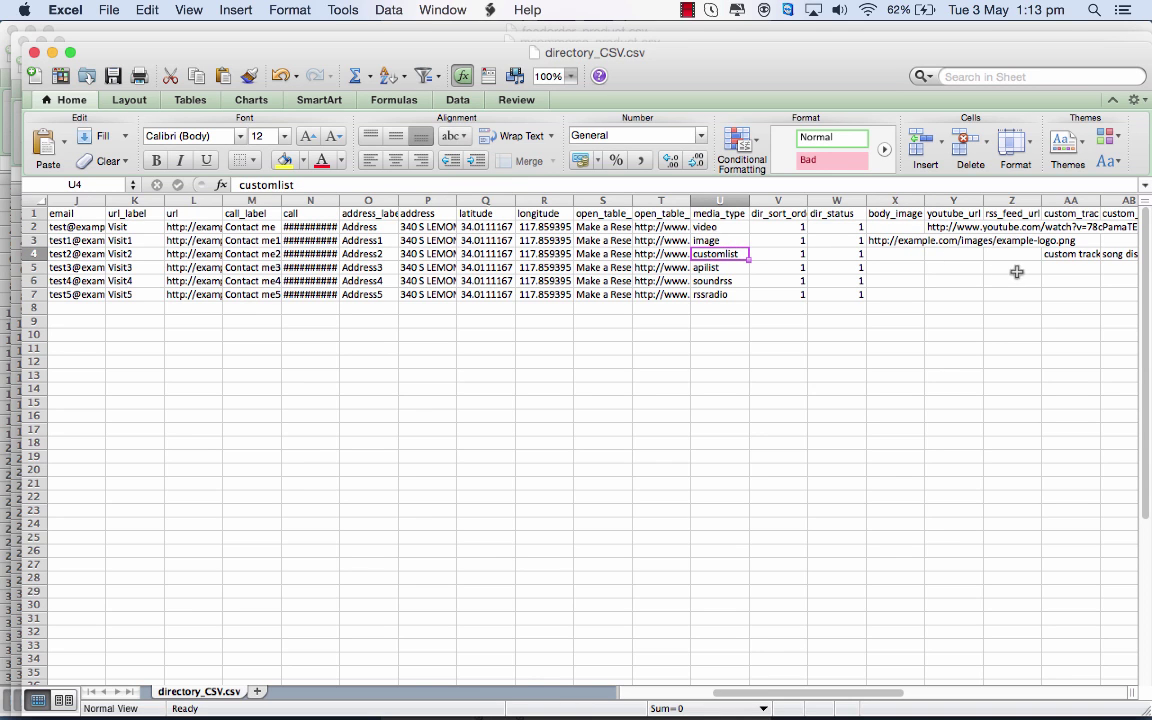
pyautogui.click(1047, 254)
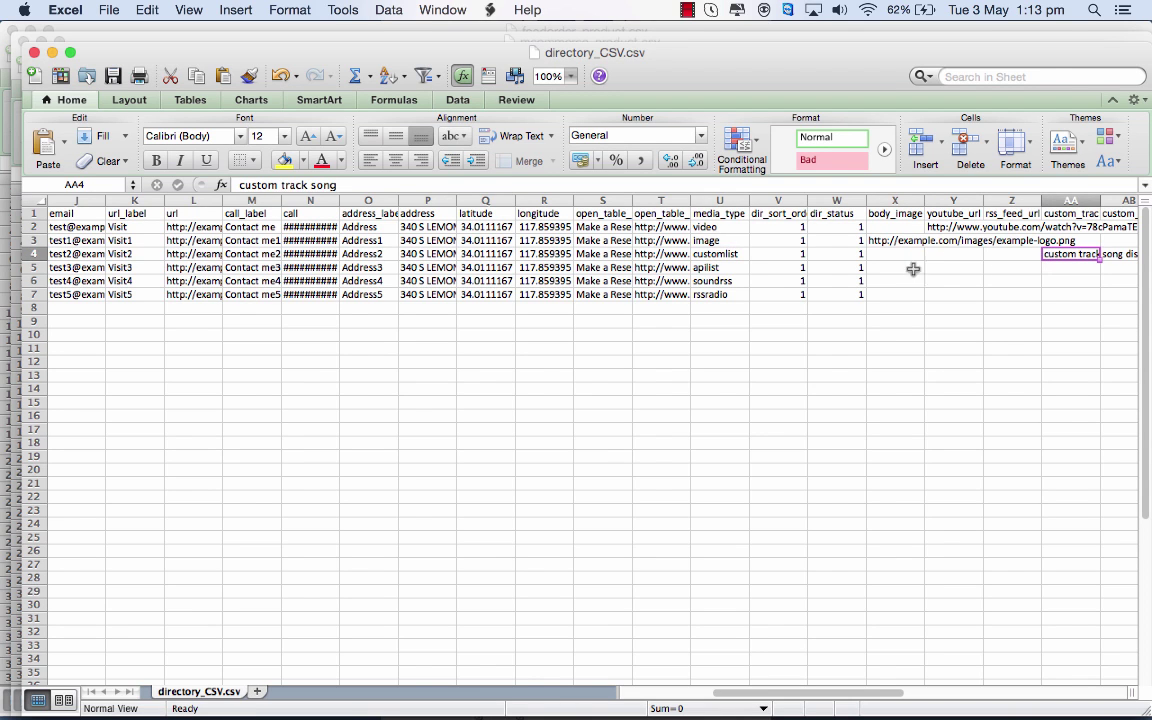
# Step: Check the soundrss row, custom track MP3 URL and rssradio playlist URL, then return to Appy Pie's Media dialog
pyautogui.click(722, 281)
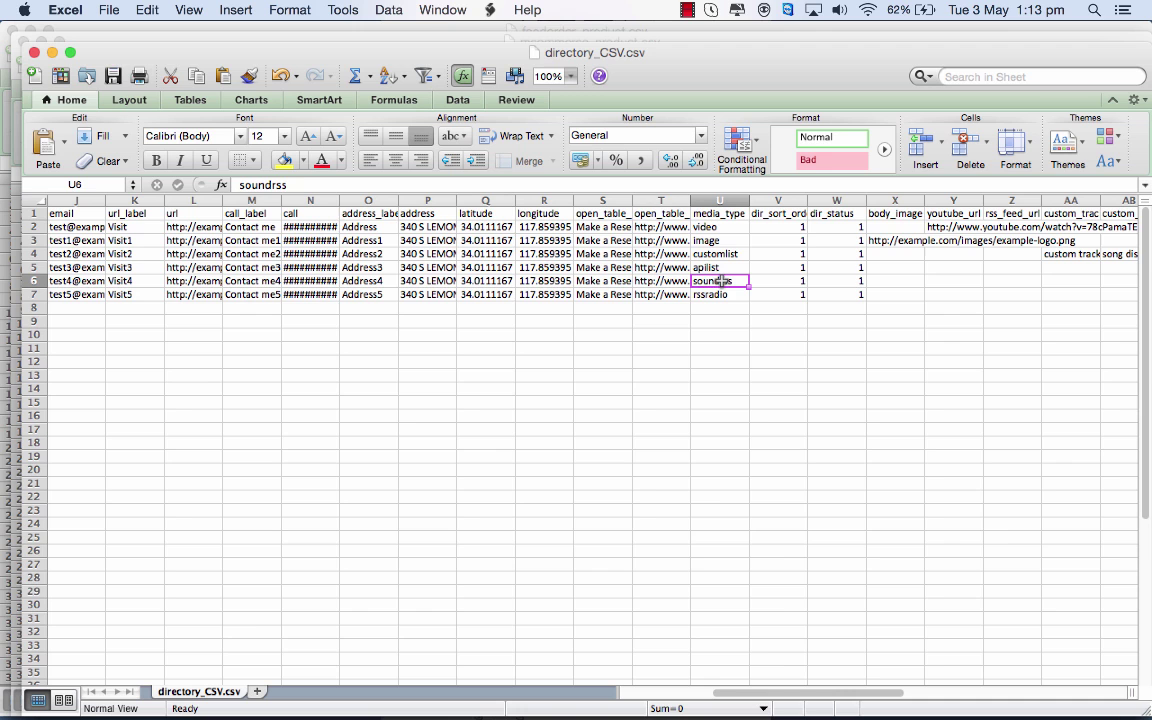
pyautogui.moveTo(786, 697); pyautogui.dragTo(856, 692)
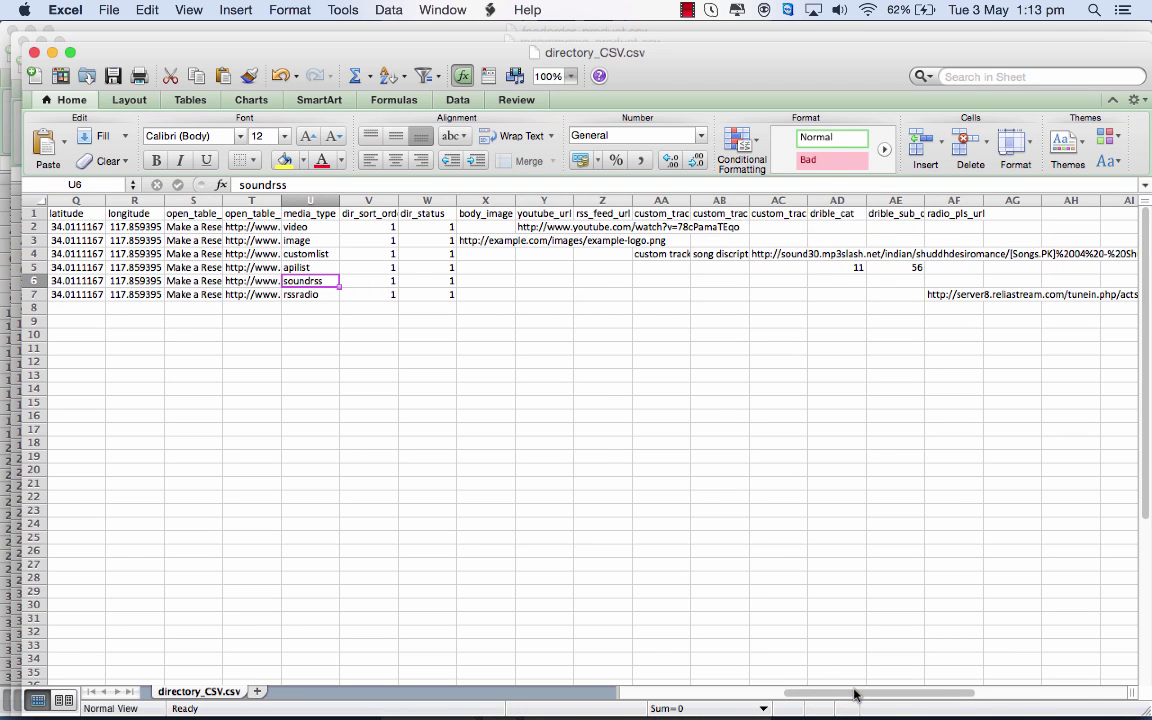
pyautogui.click(763, 254)
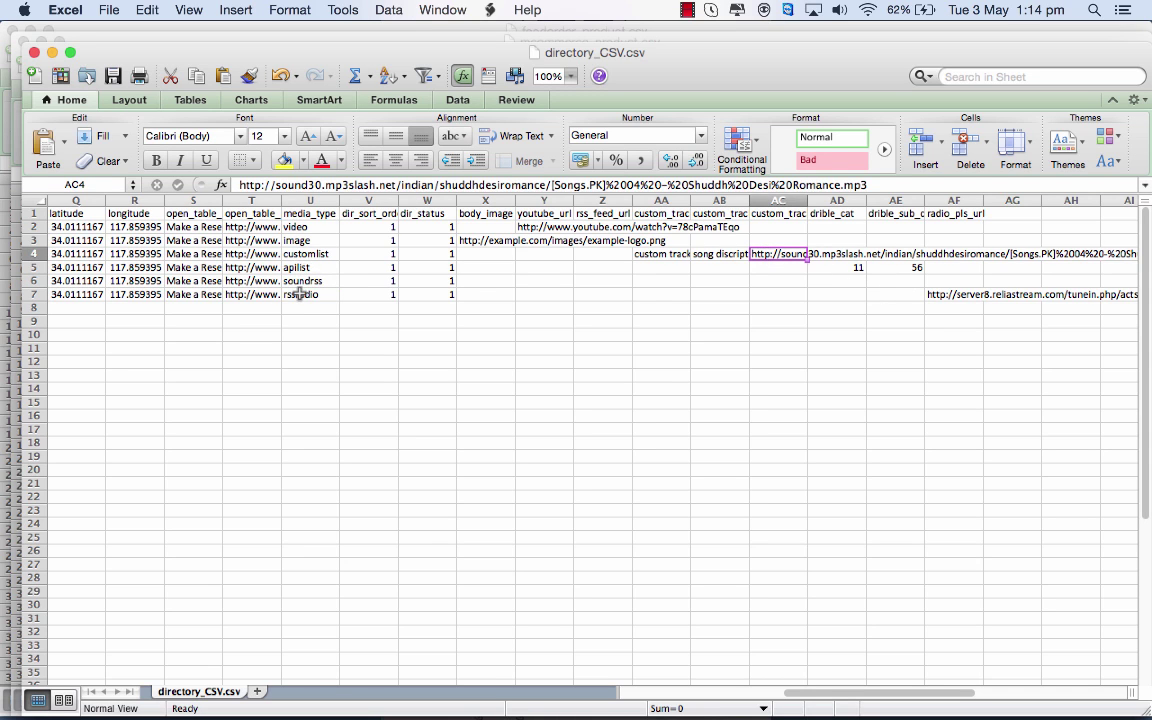
pyautogui.click(302, 294)
pyautogui.click(942, 293)
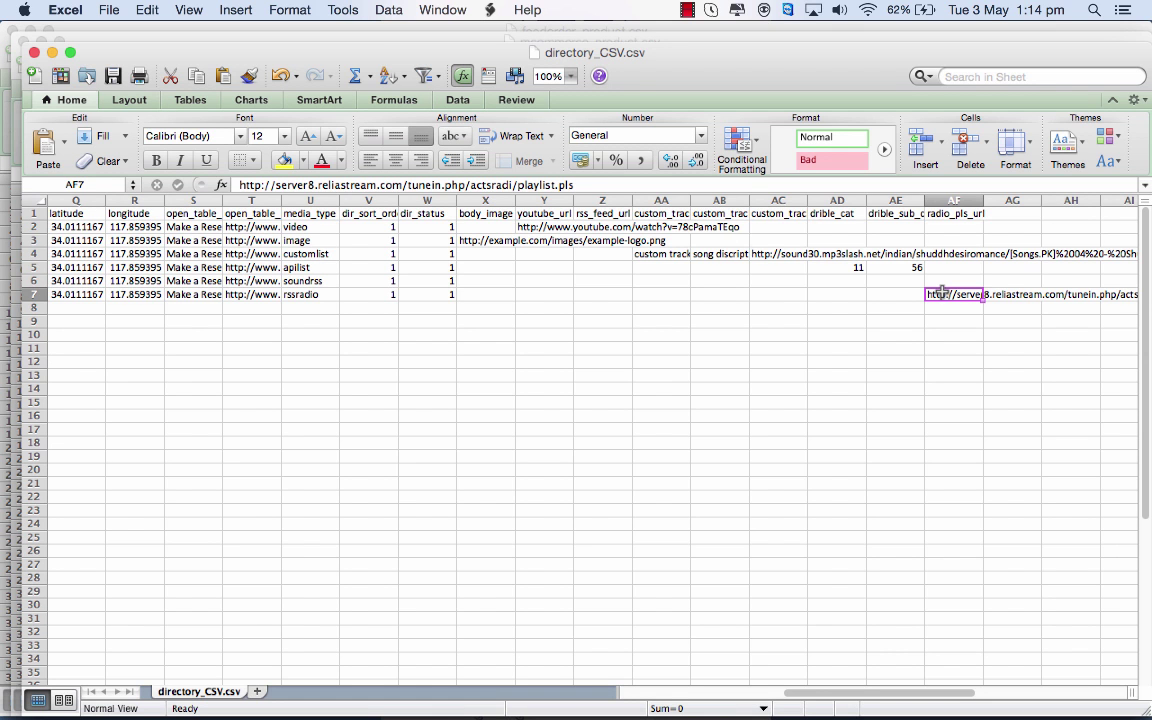
pyautogui.press('super+Tab')
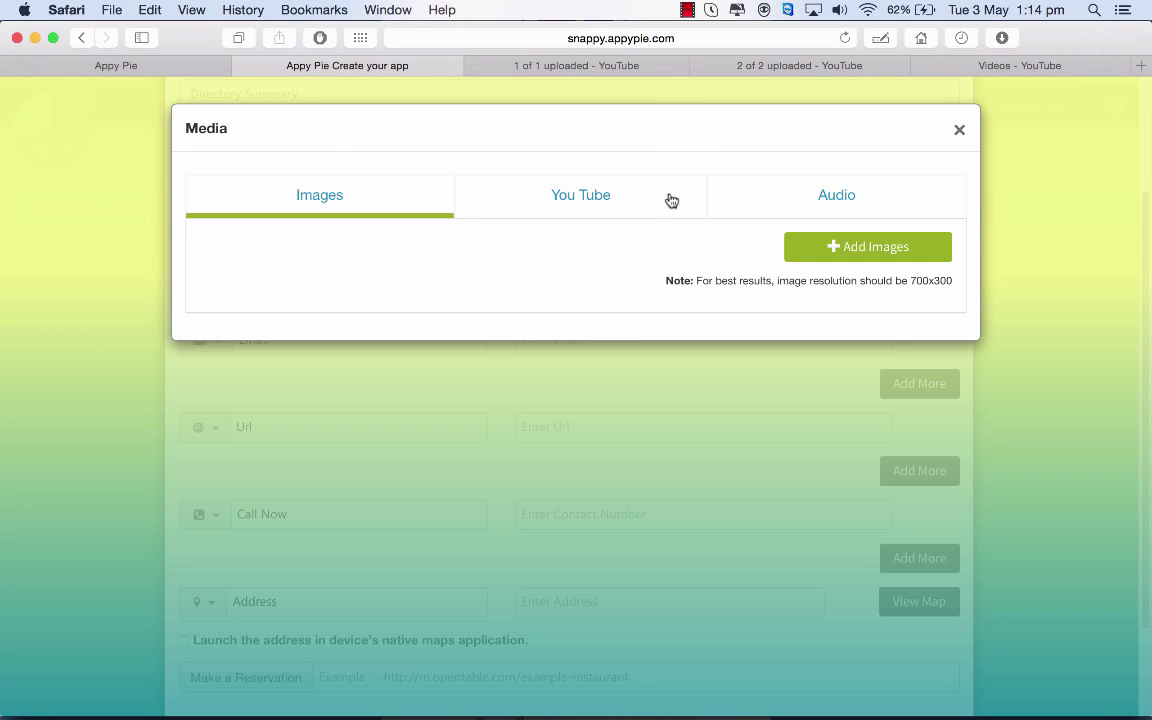
pyautogui.press('super+Tab')
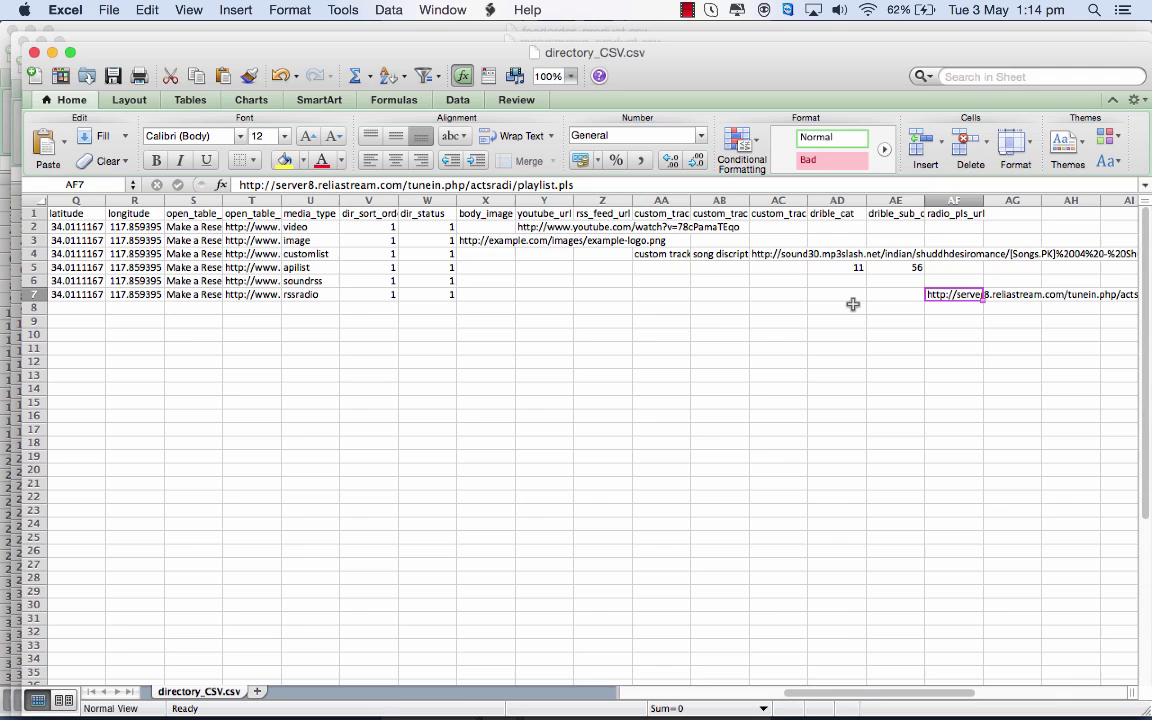
pyautogui.moveTo(810, 698); pyautogui.dragTo(630, 695)
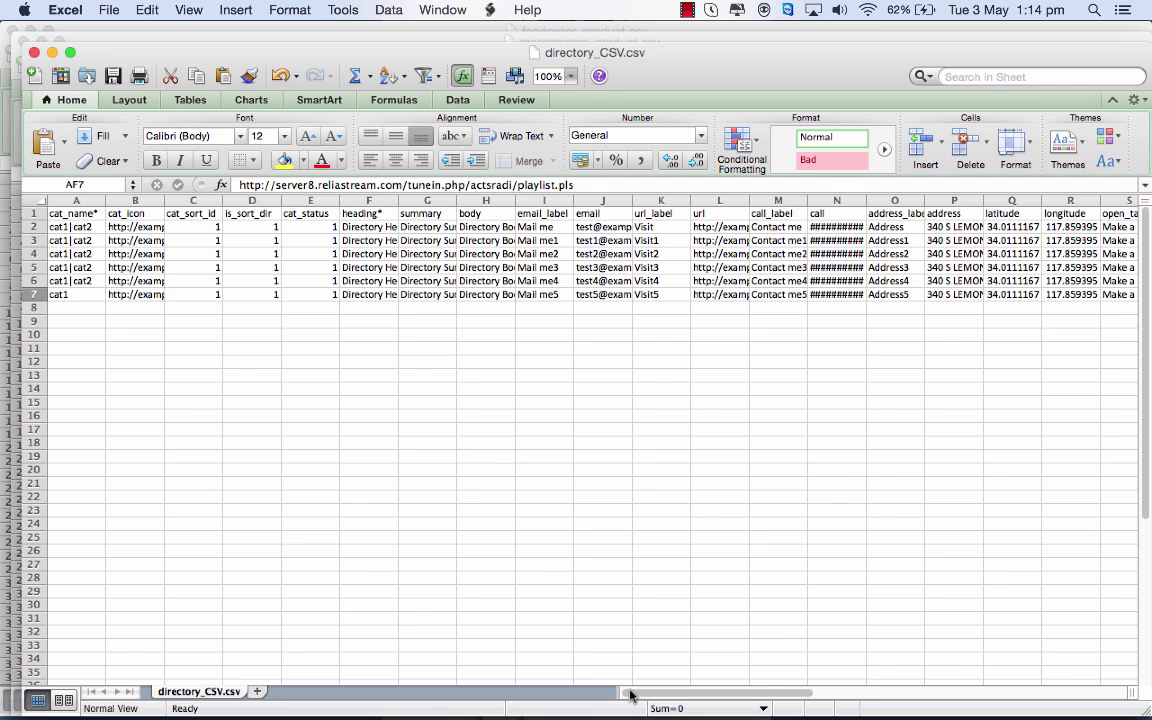
pyautogui.press('super+Tab')
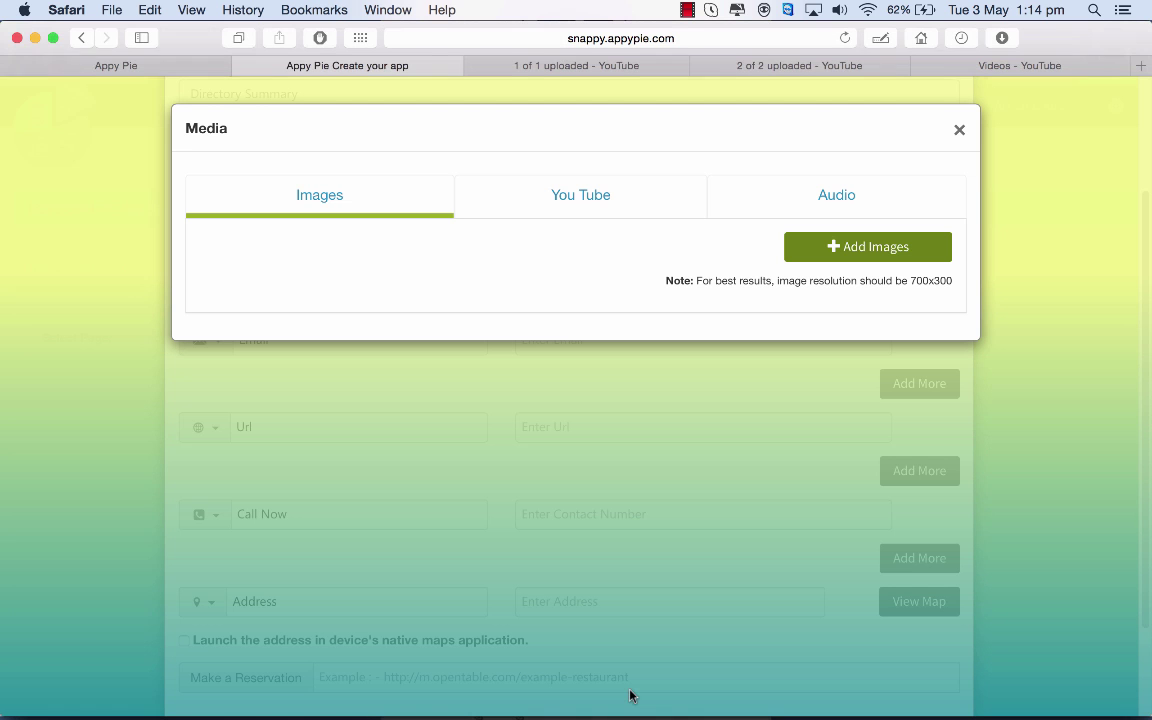
# Step: Close the Media dialog and cancel the new listing form
pyautogui.click(959, 133)
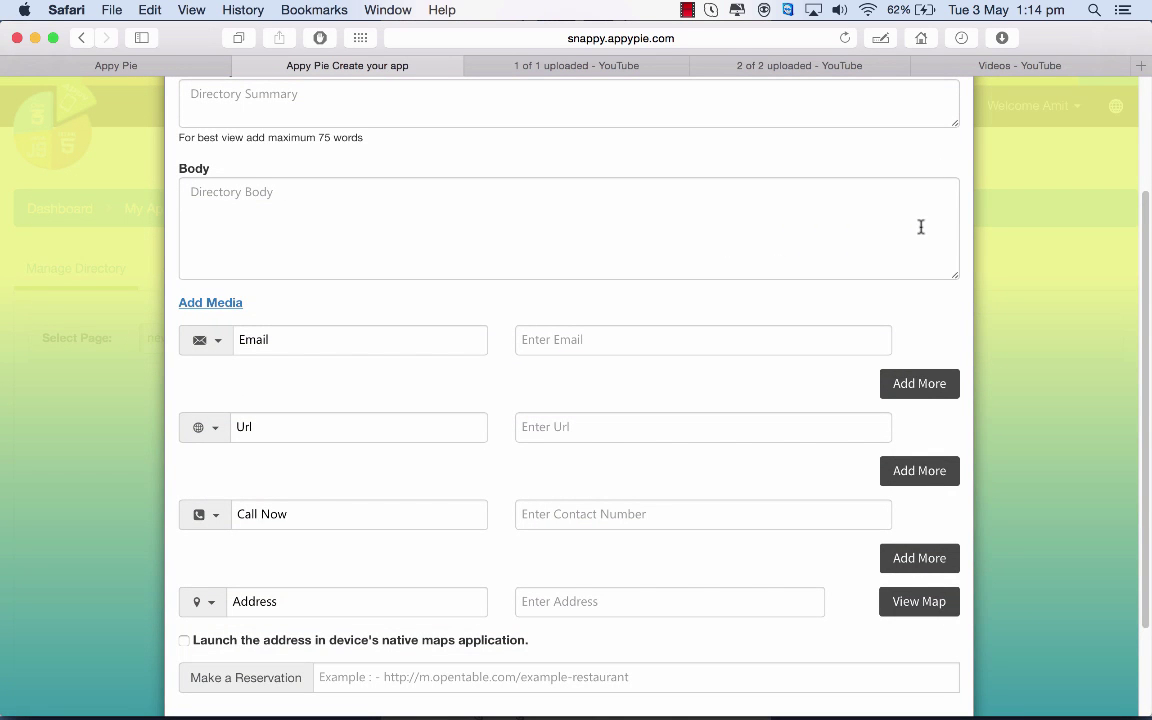
pyautogui.scroll(-3, 921, 227)
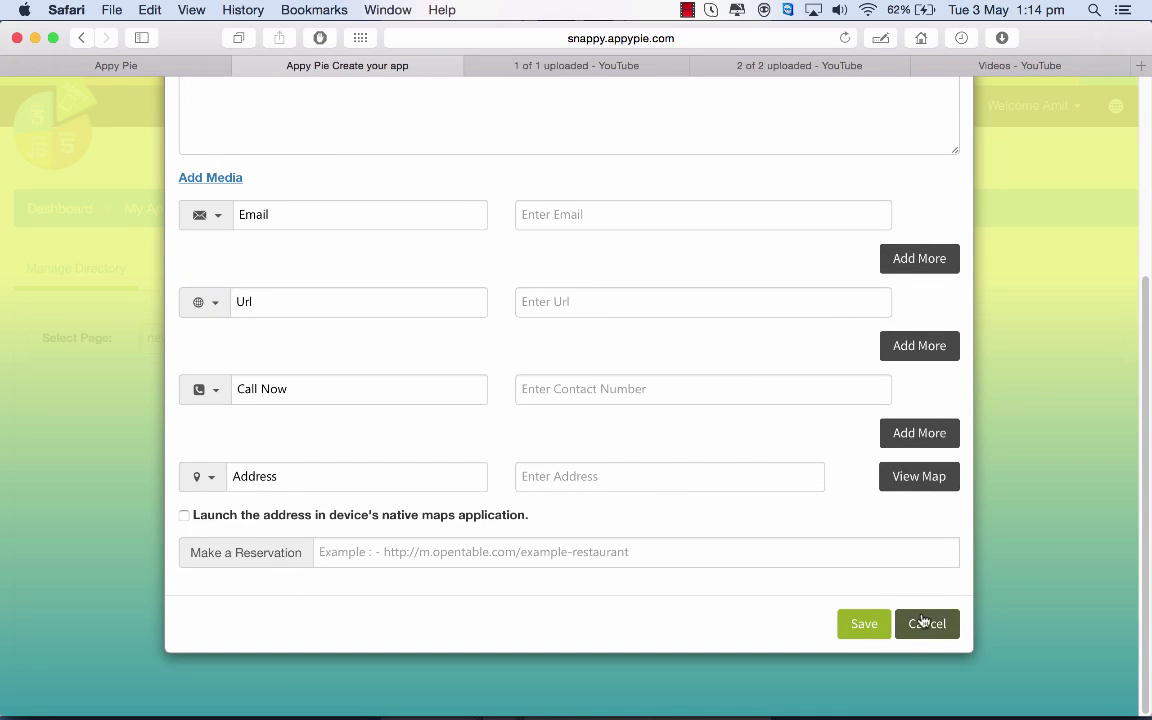
pyautogui.click(924, 622)
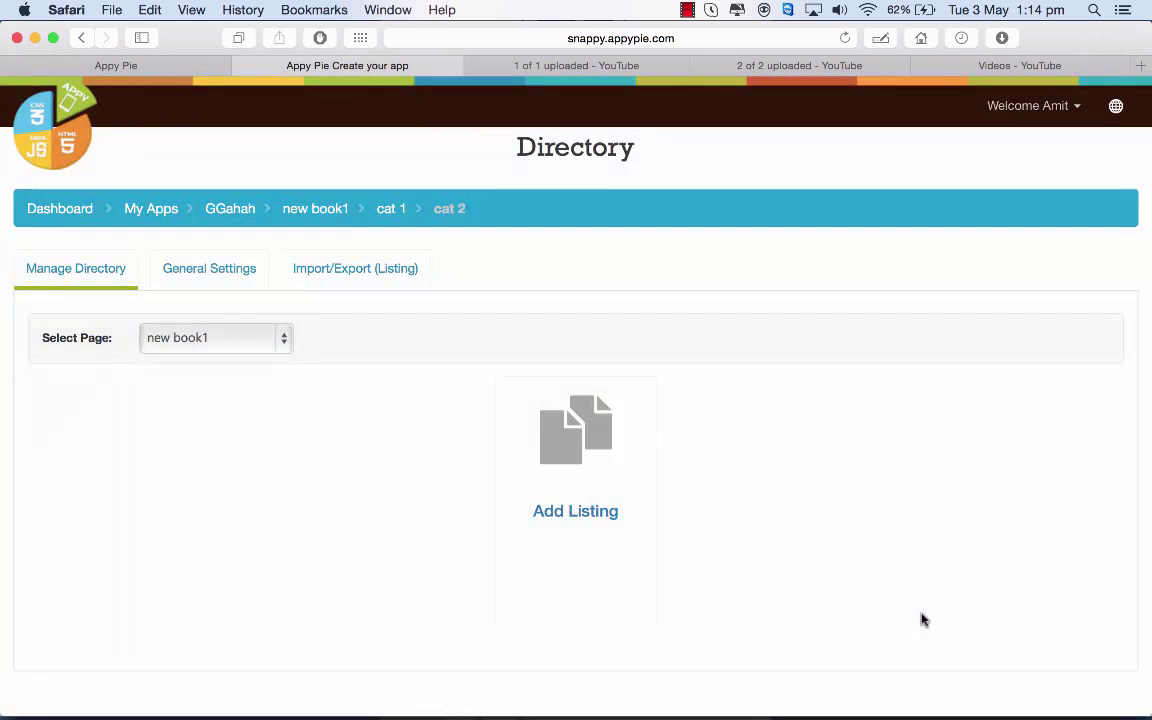
# Step: Reopen the Import/Export (Listing) Upload dialog and bring up the file chooser for the directory CSV
pyautogui.click(367, 271)
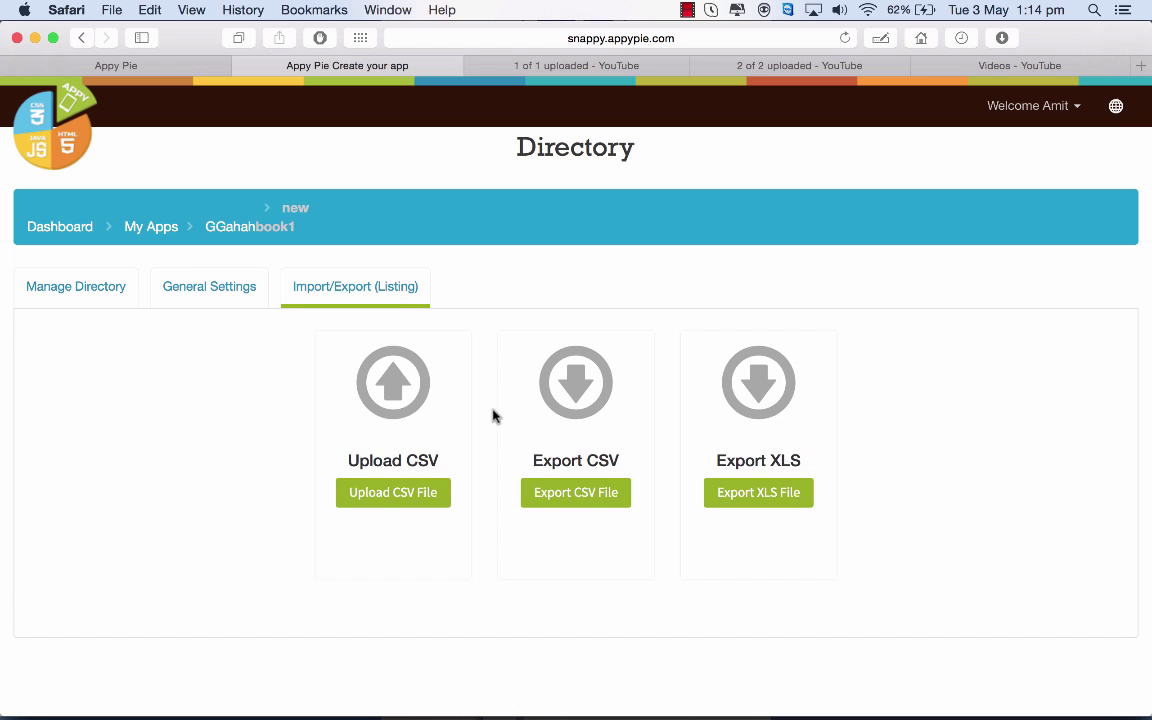
pyautogui.click(566, 497)
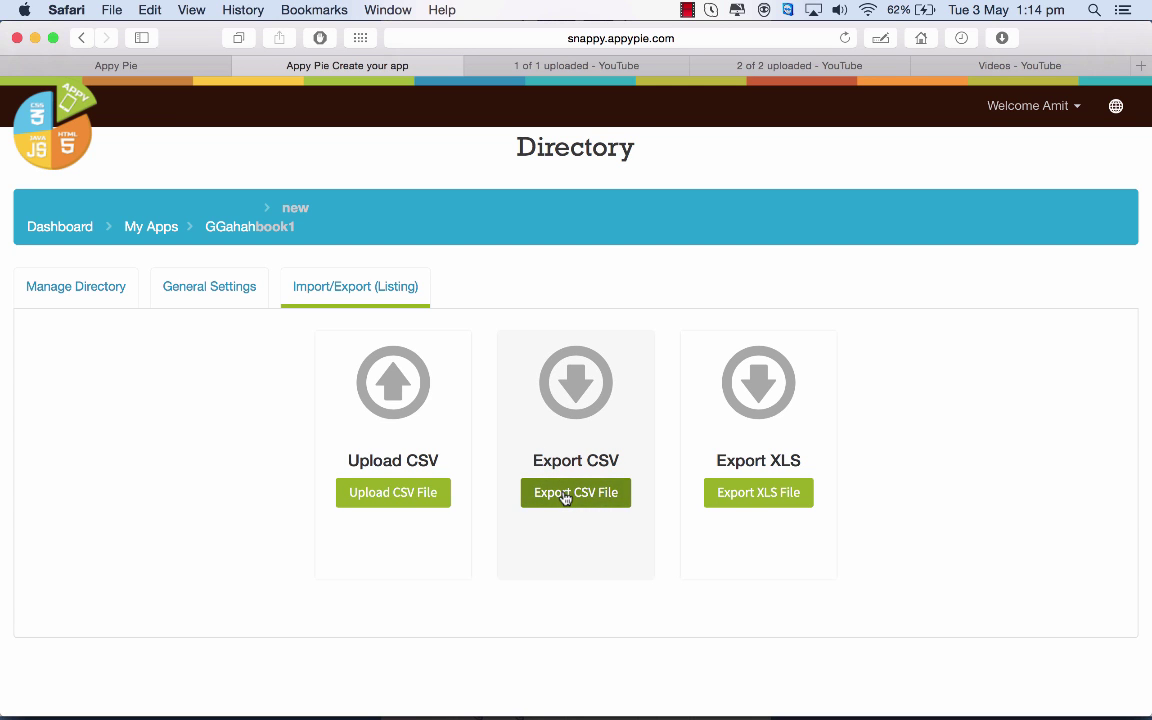
pyautogui.click(380, 500)
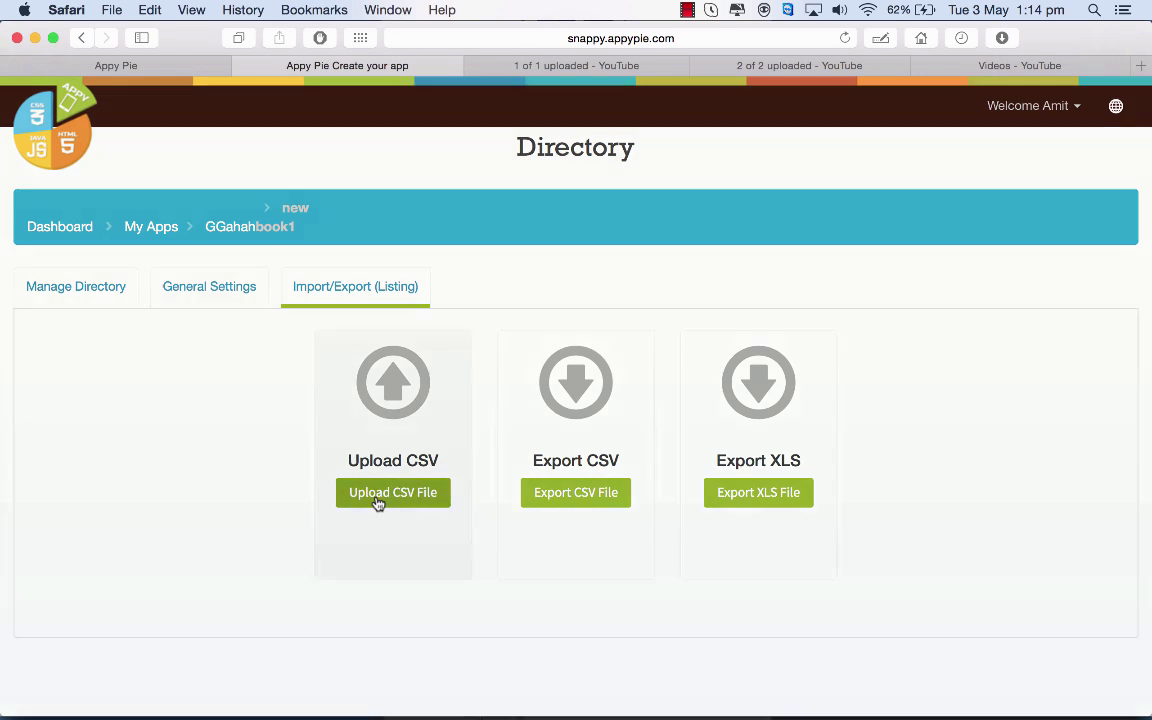
pyautogui.click(756, 226)
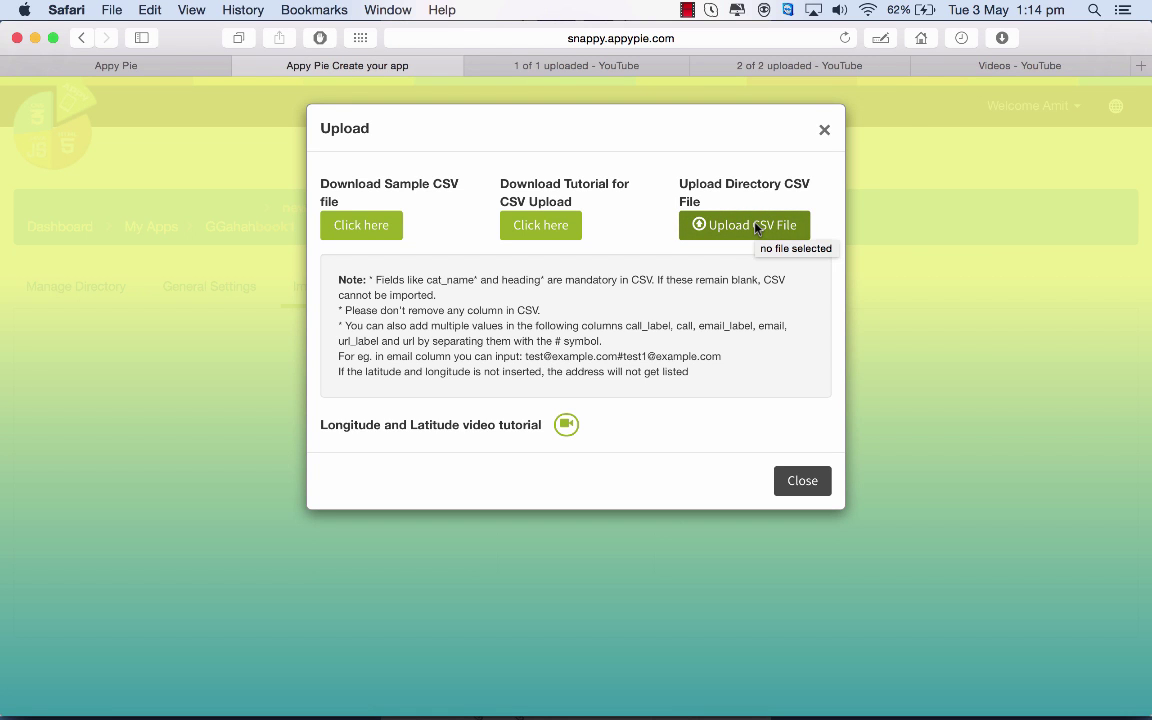
pyautogui.click(756, 226)
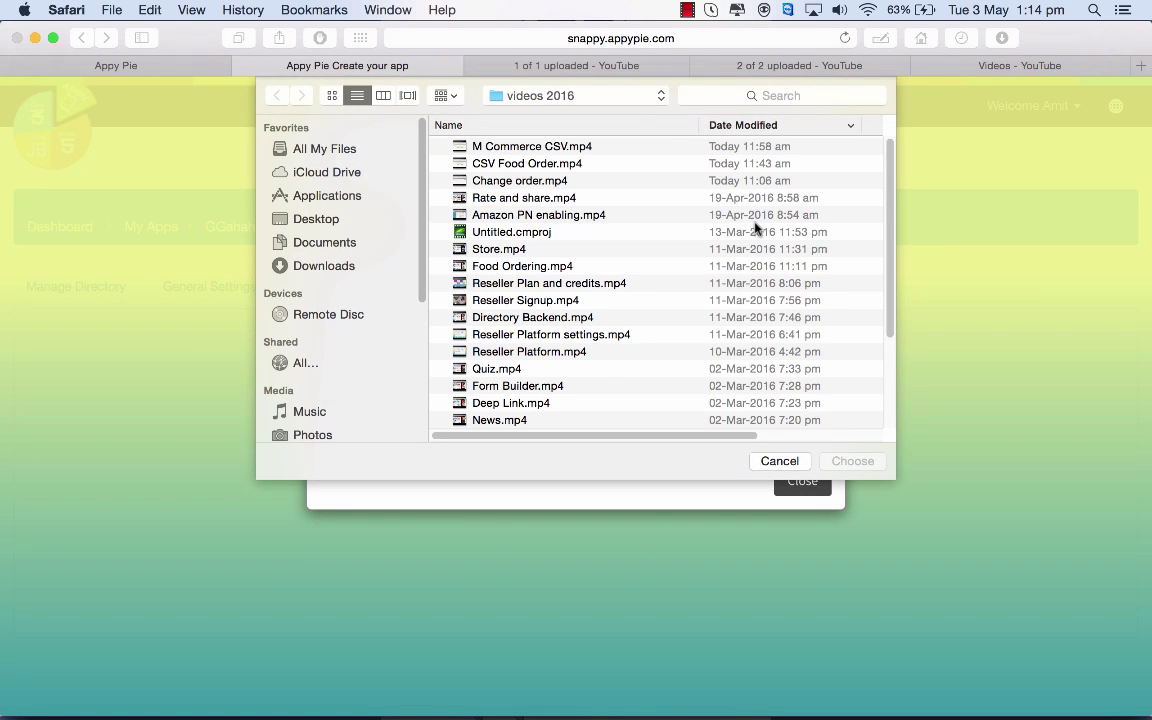